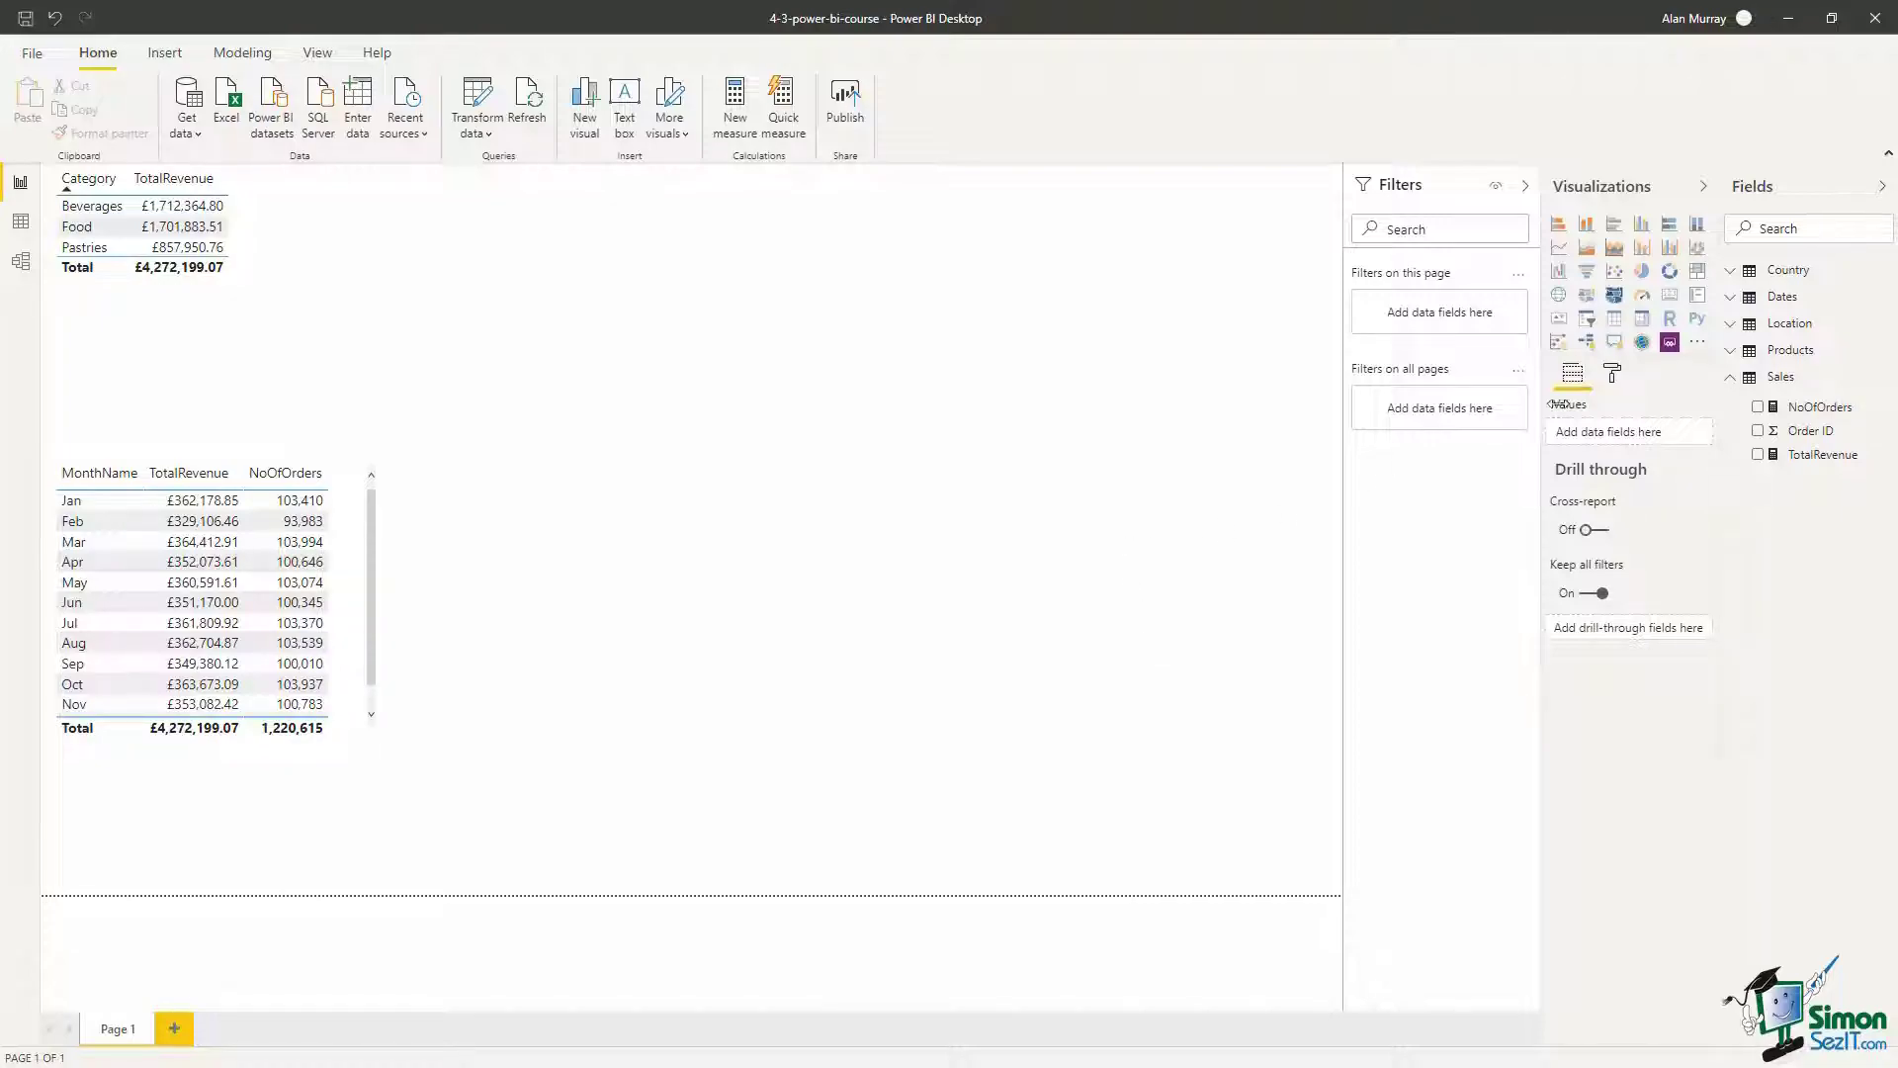
Start a new measure on the Sales table named TotalRevWeekend, beginning its formula with 'calc'
left_click(1788, 385)
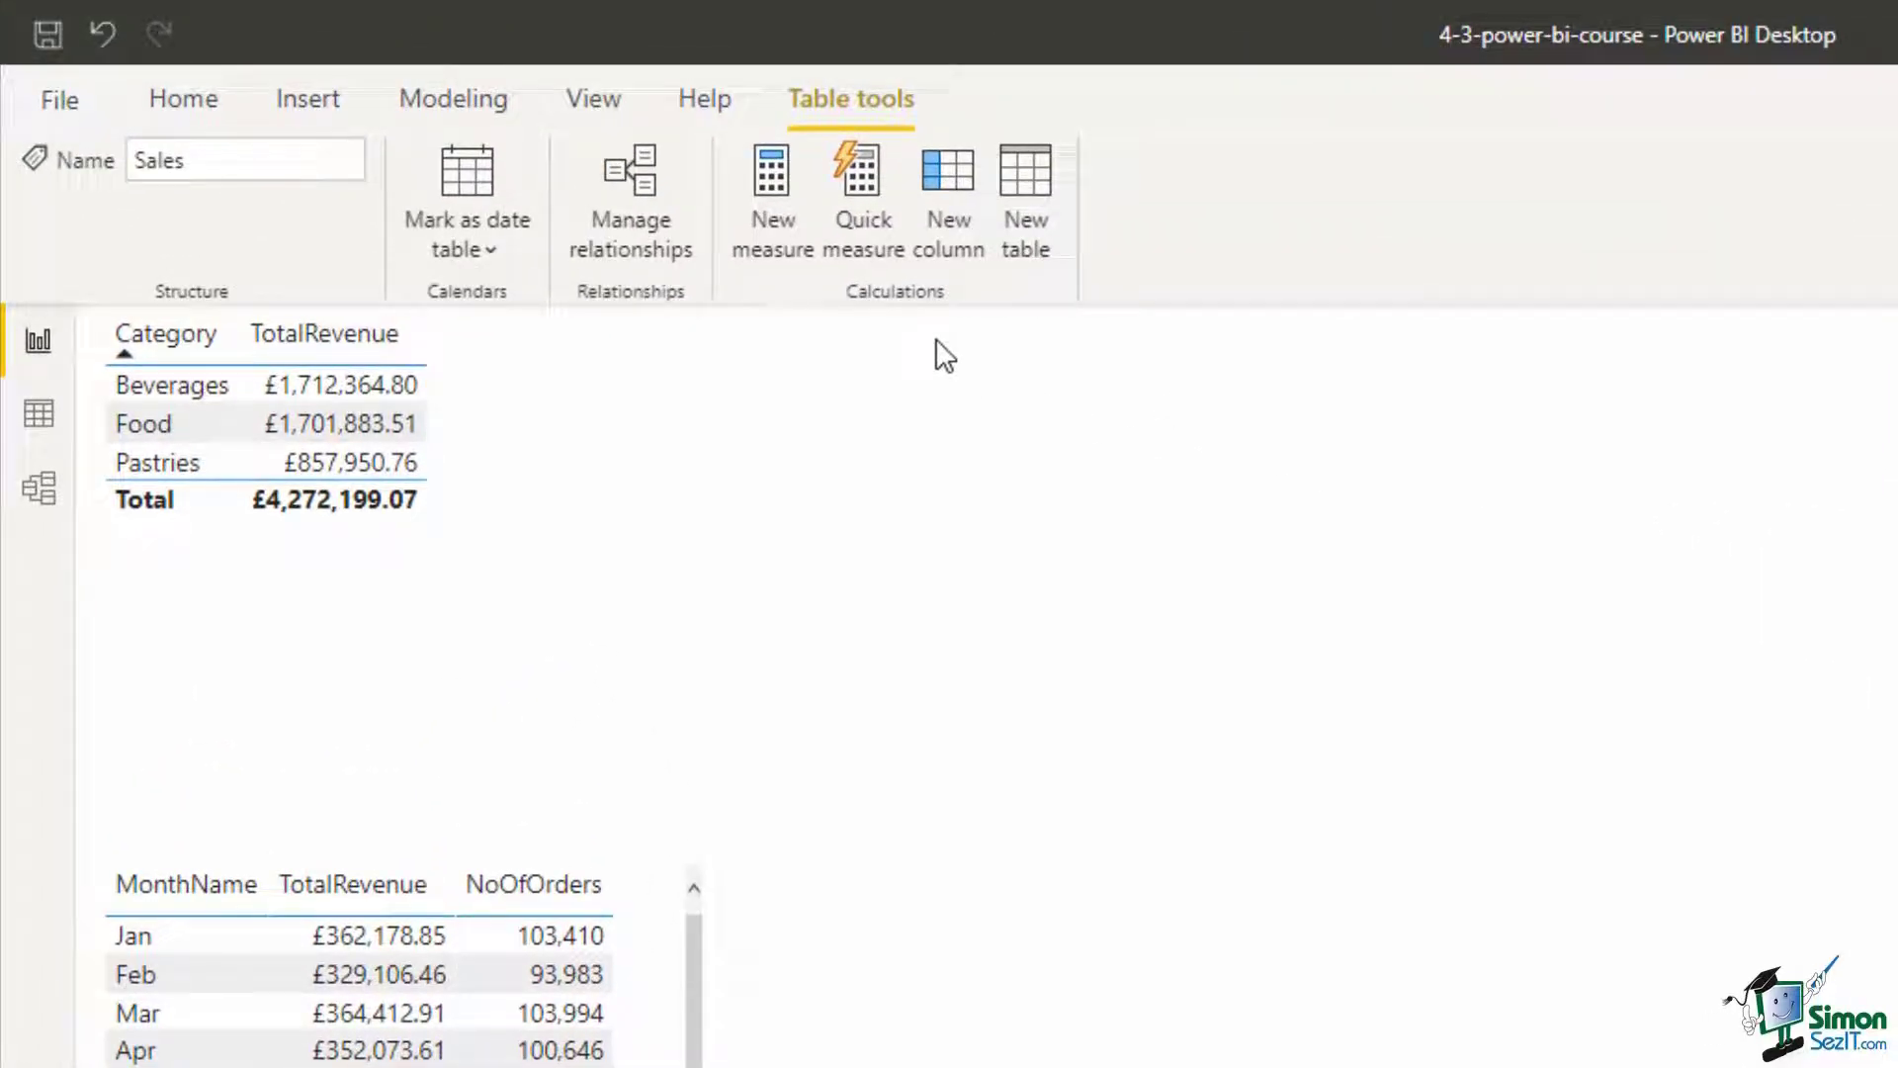
left_click(768, 216)
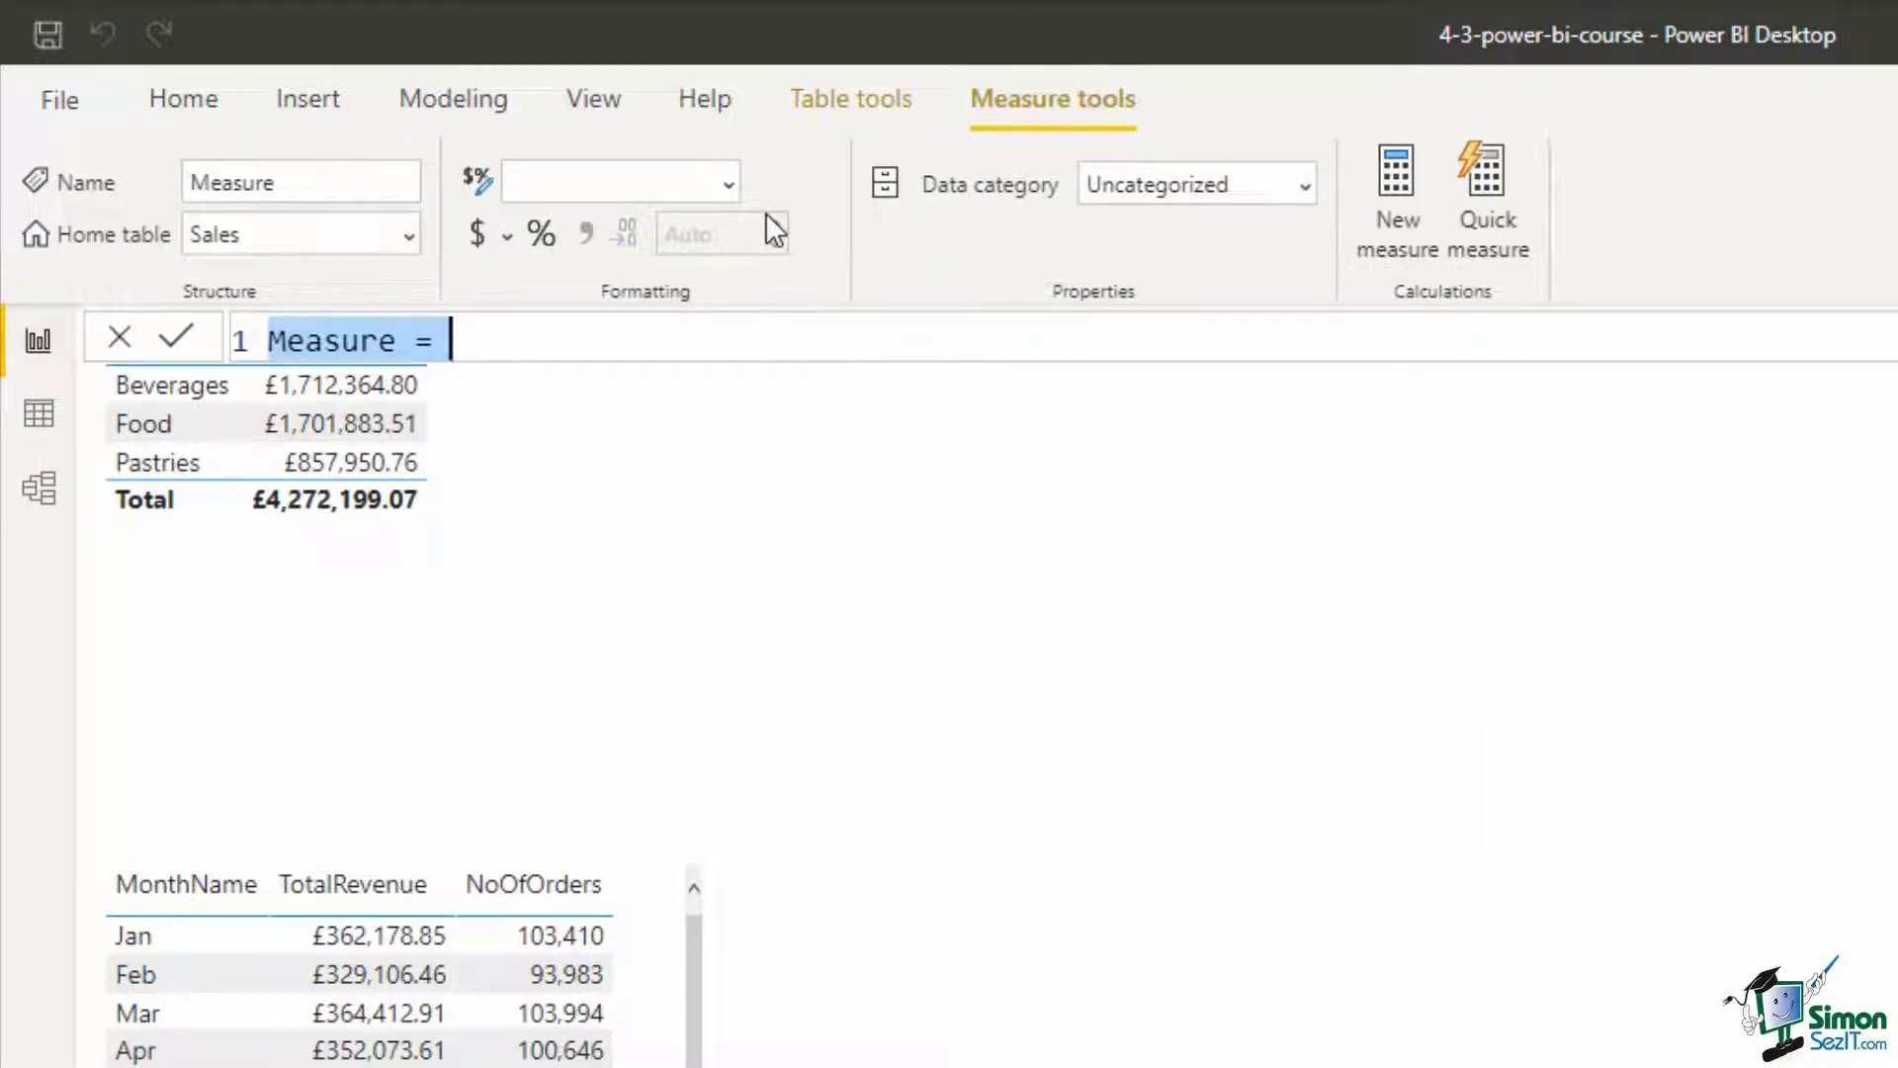
type("TotalRev")
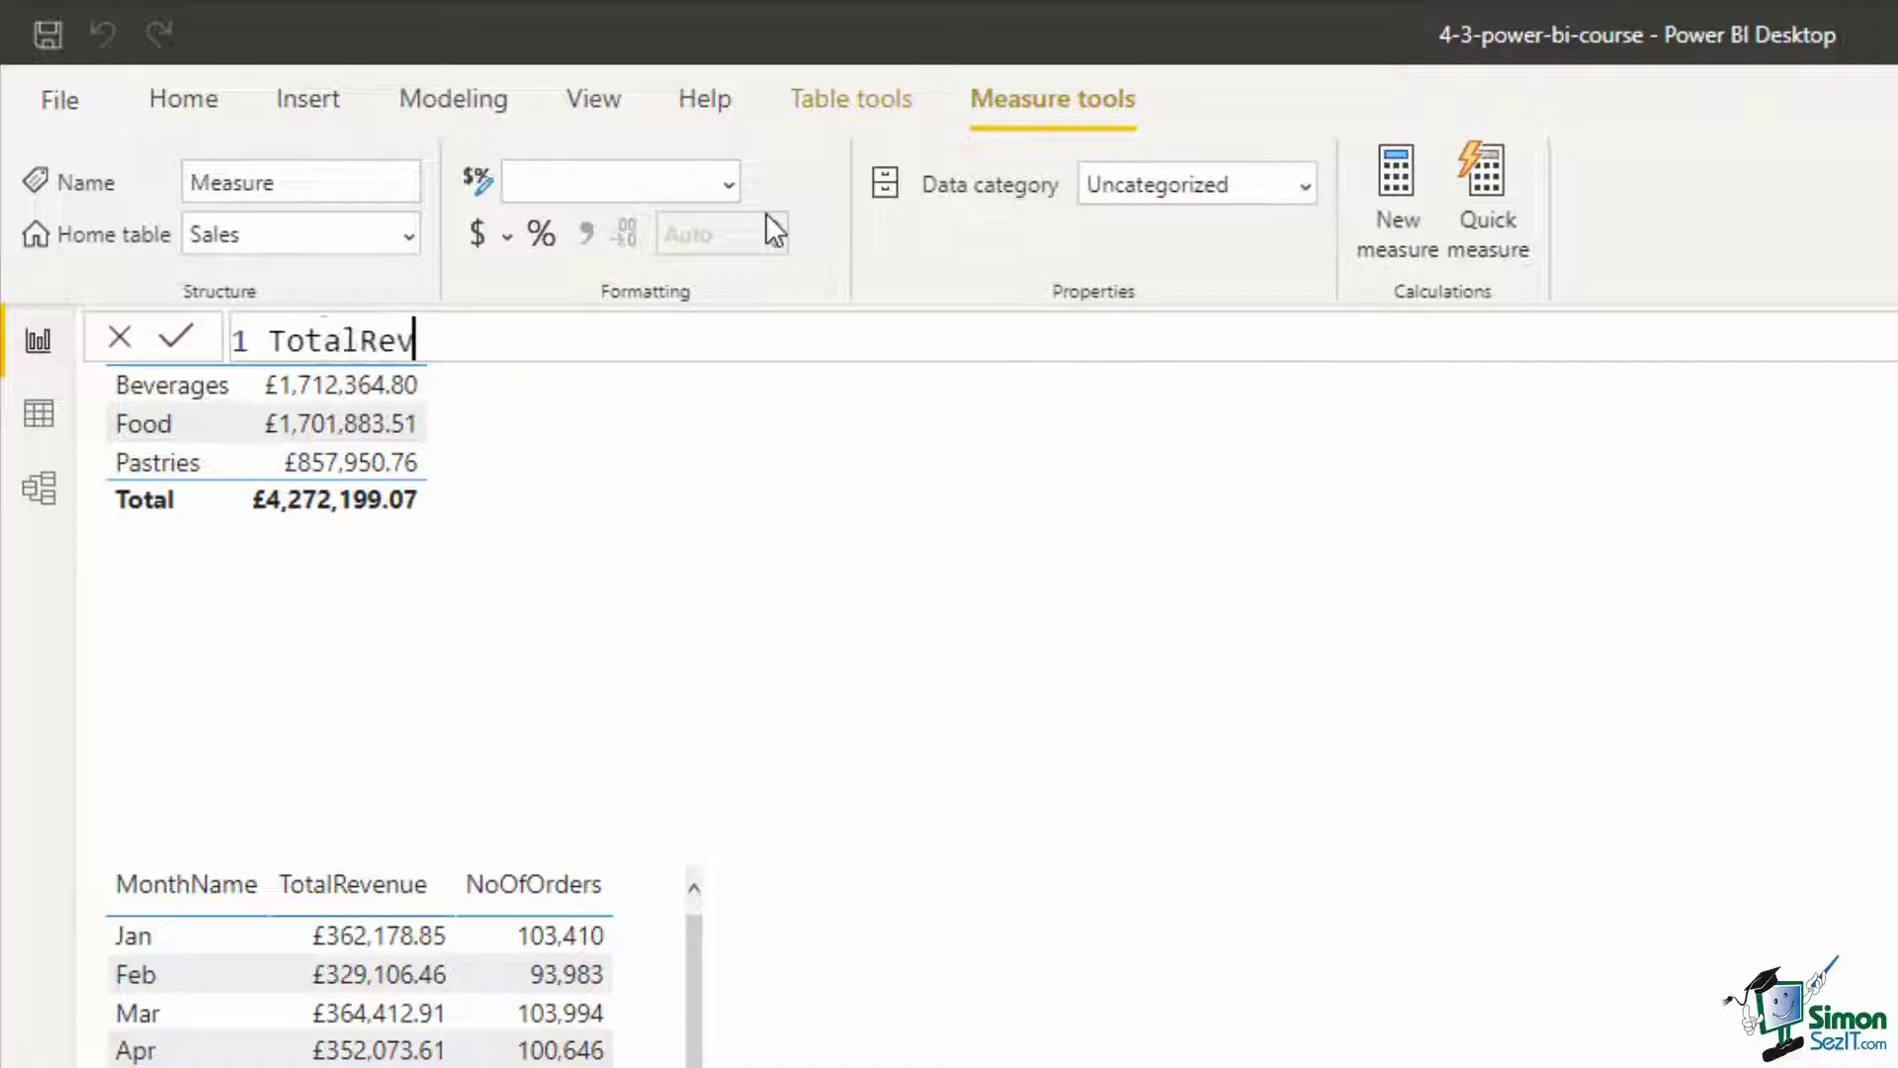
type("Weekend = ")
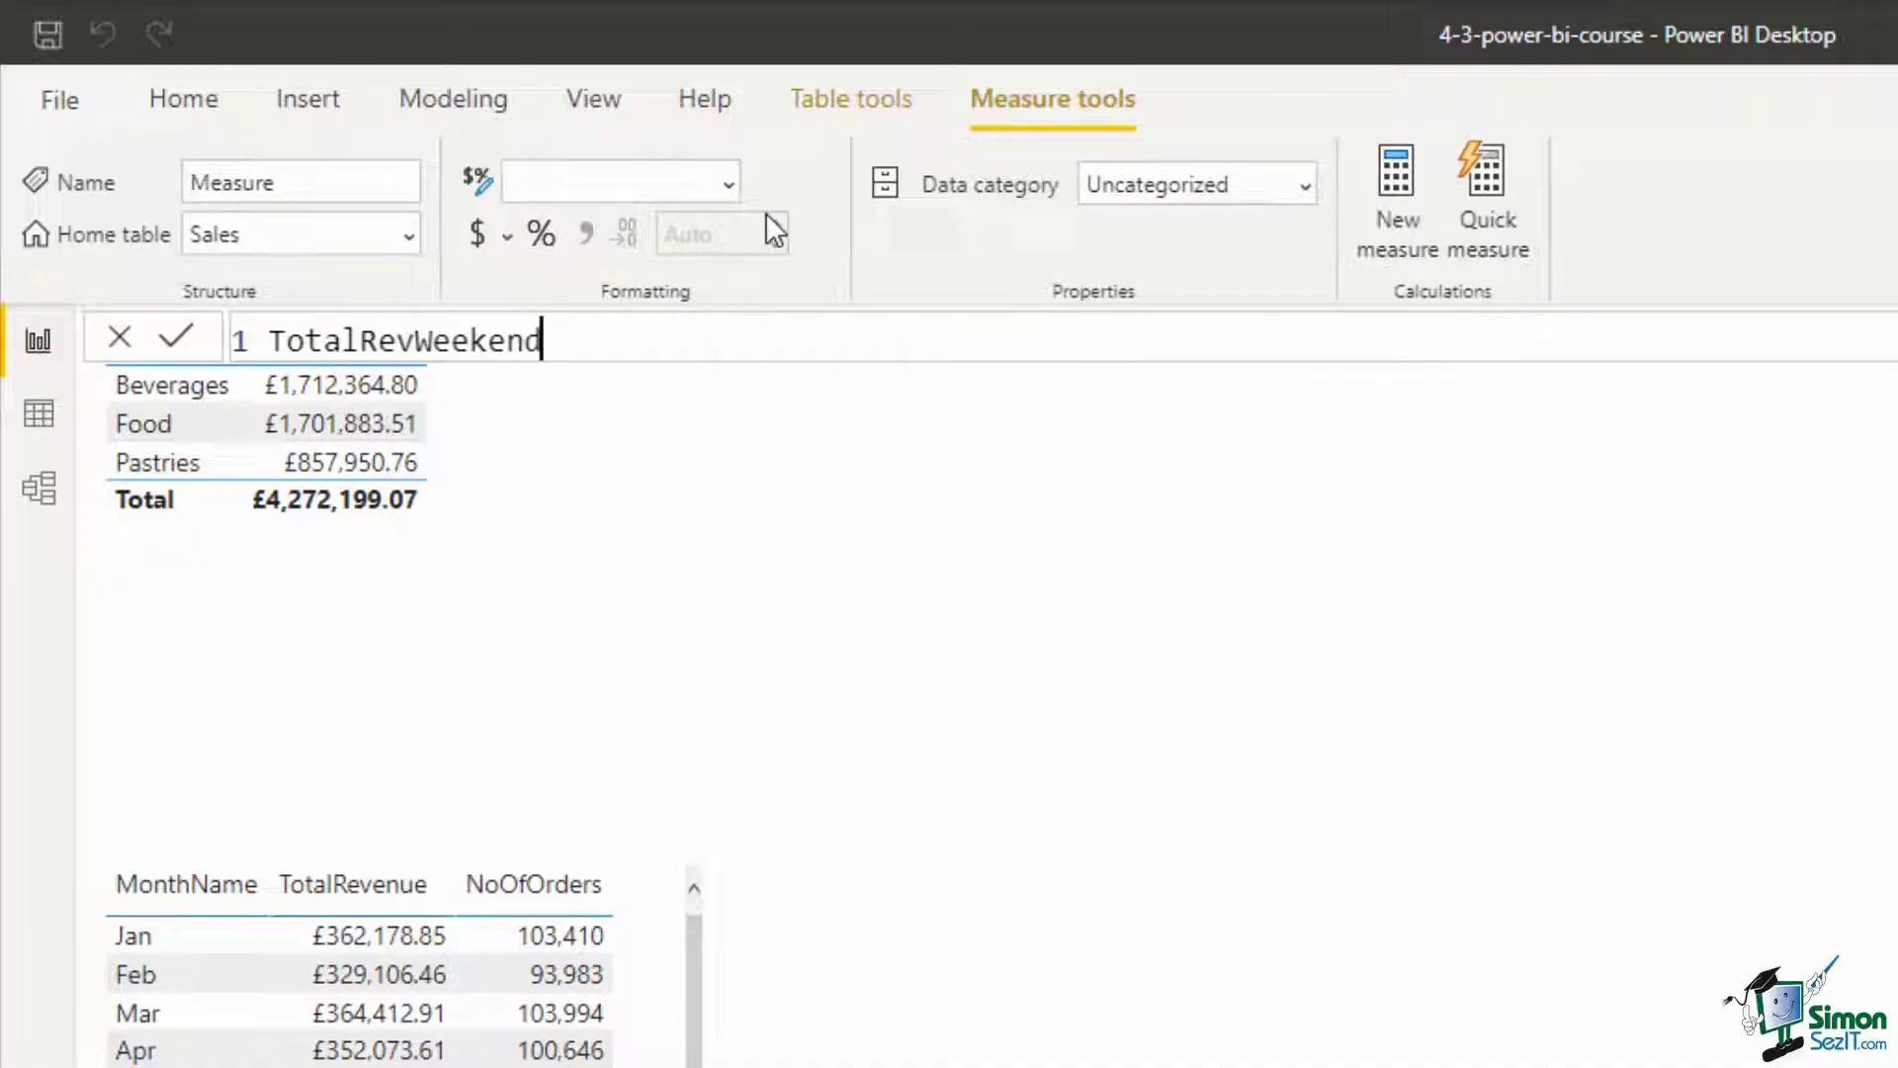
type("calc")
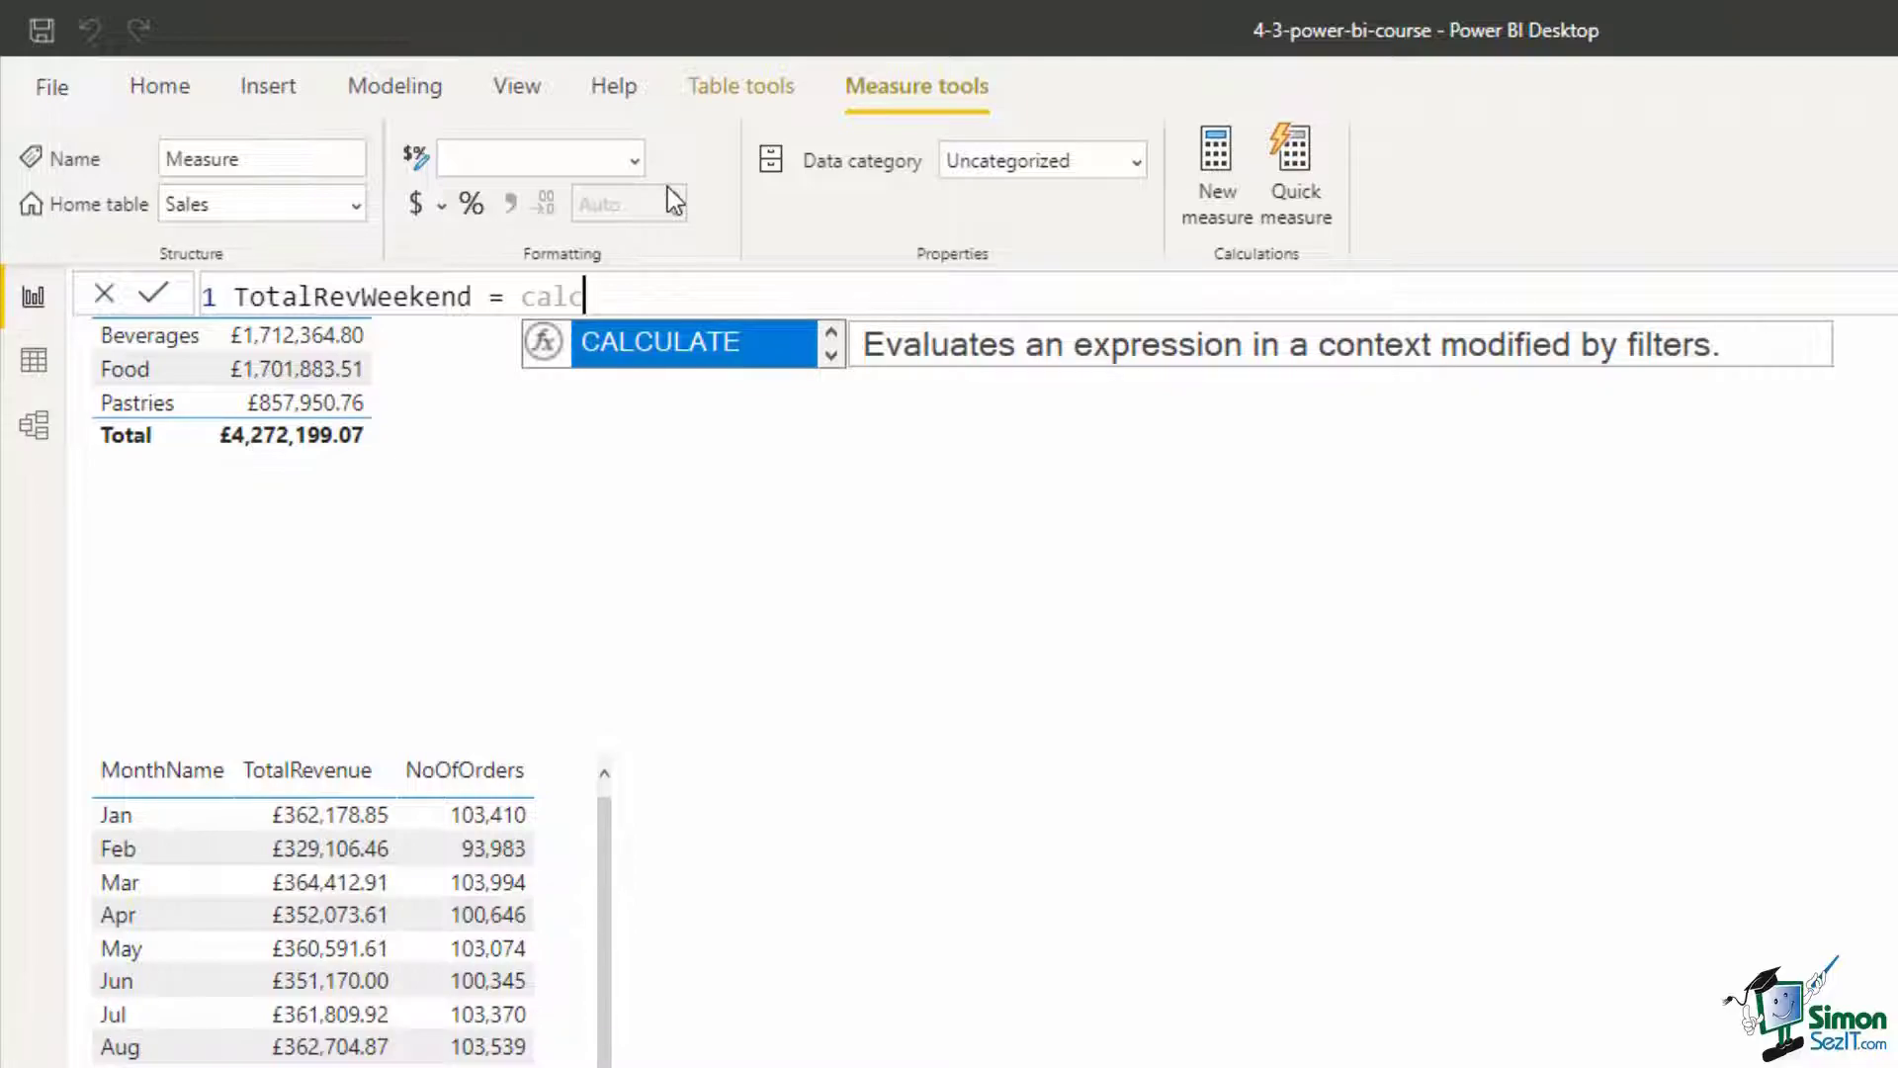
Write the formula CALCULATE([TotalRevenue],Dates[IsWeekend]="Yes") using autocomplete suggestions
key("Tab")
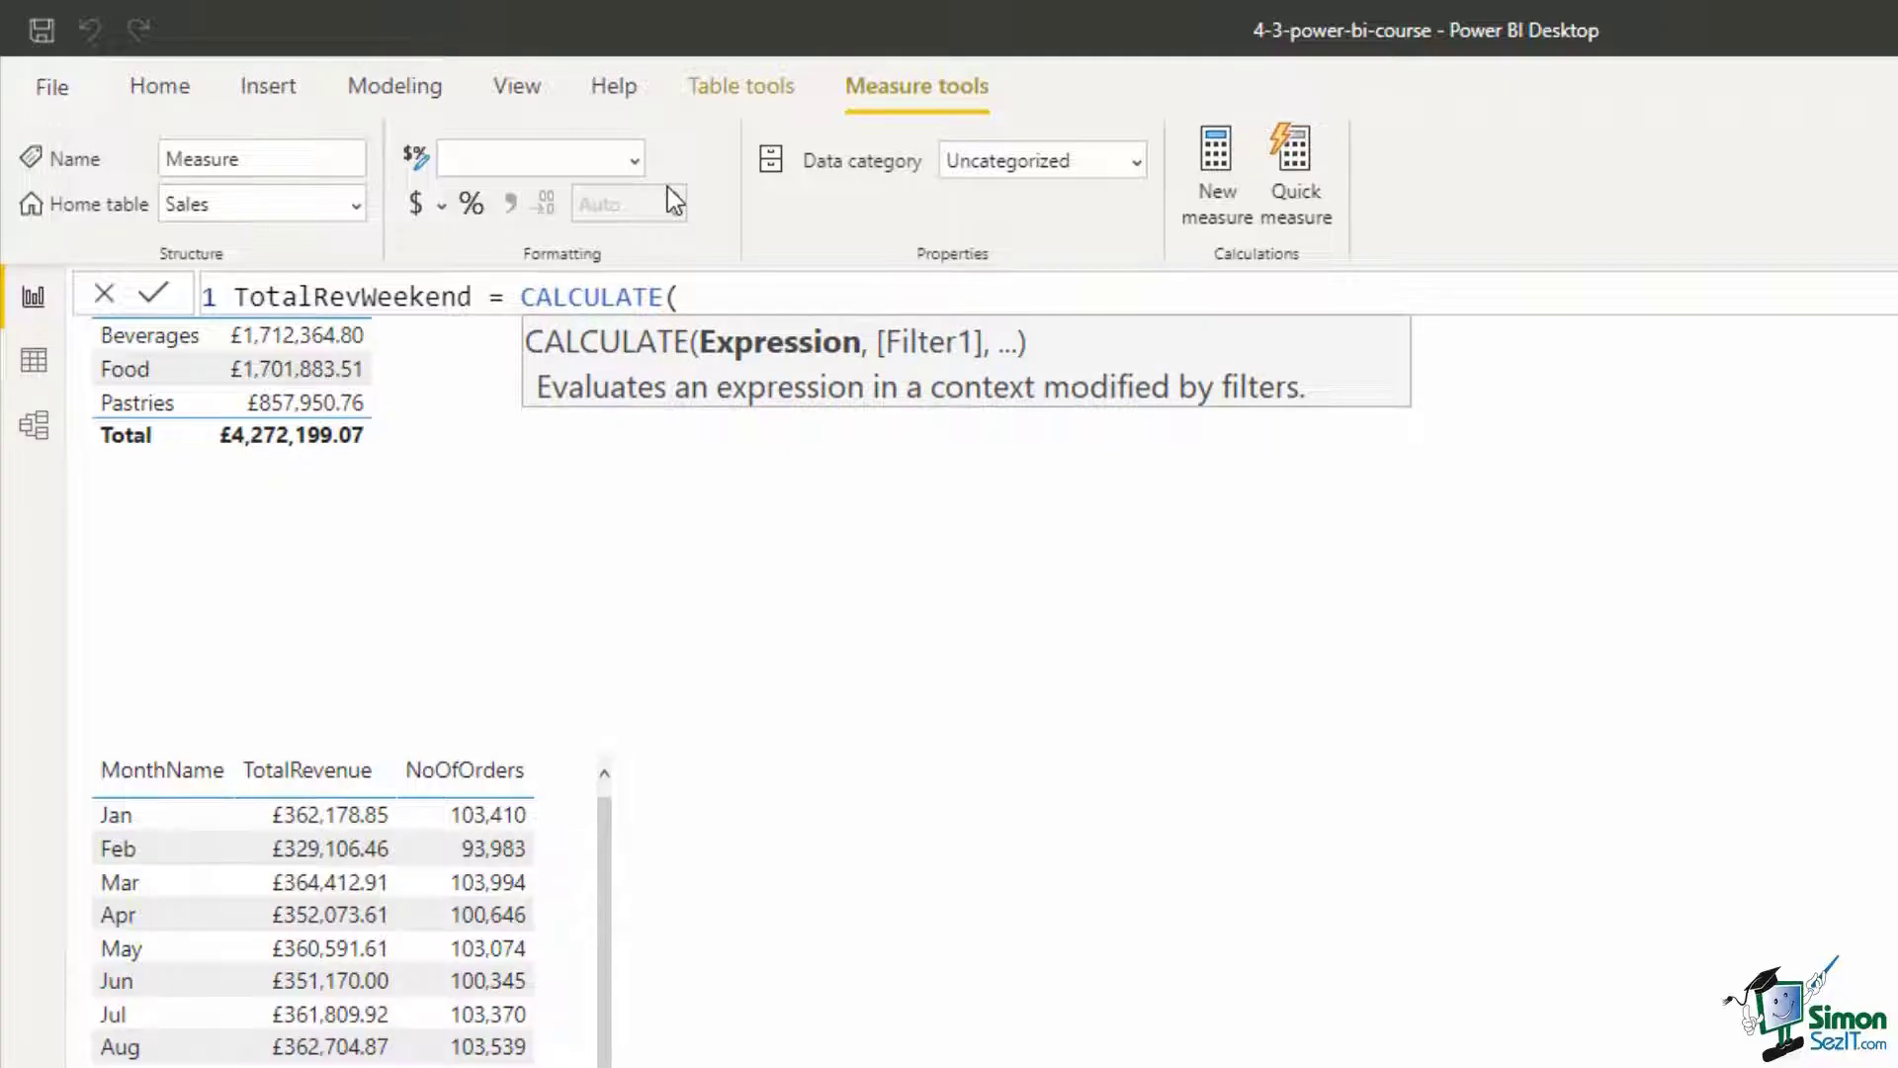
type("tot")
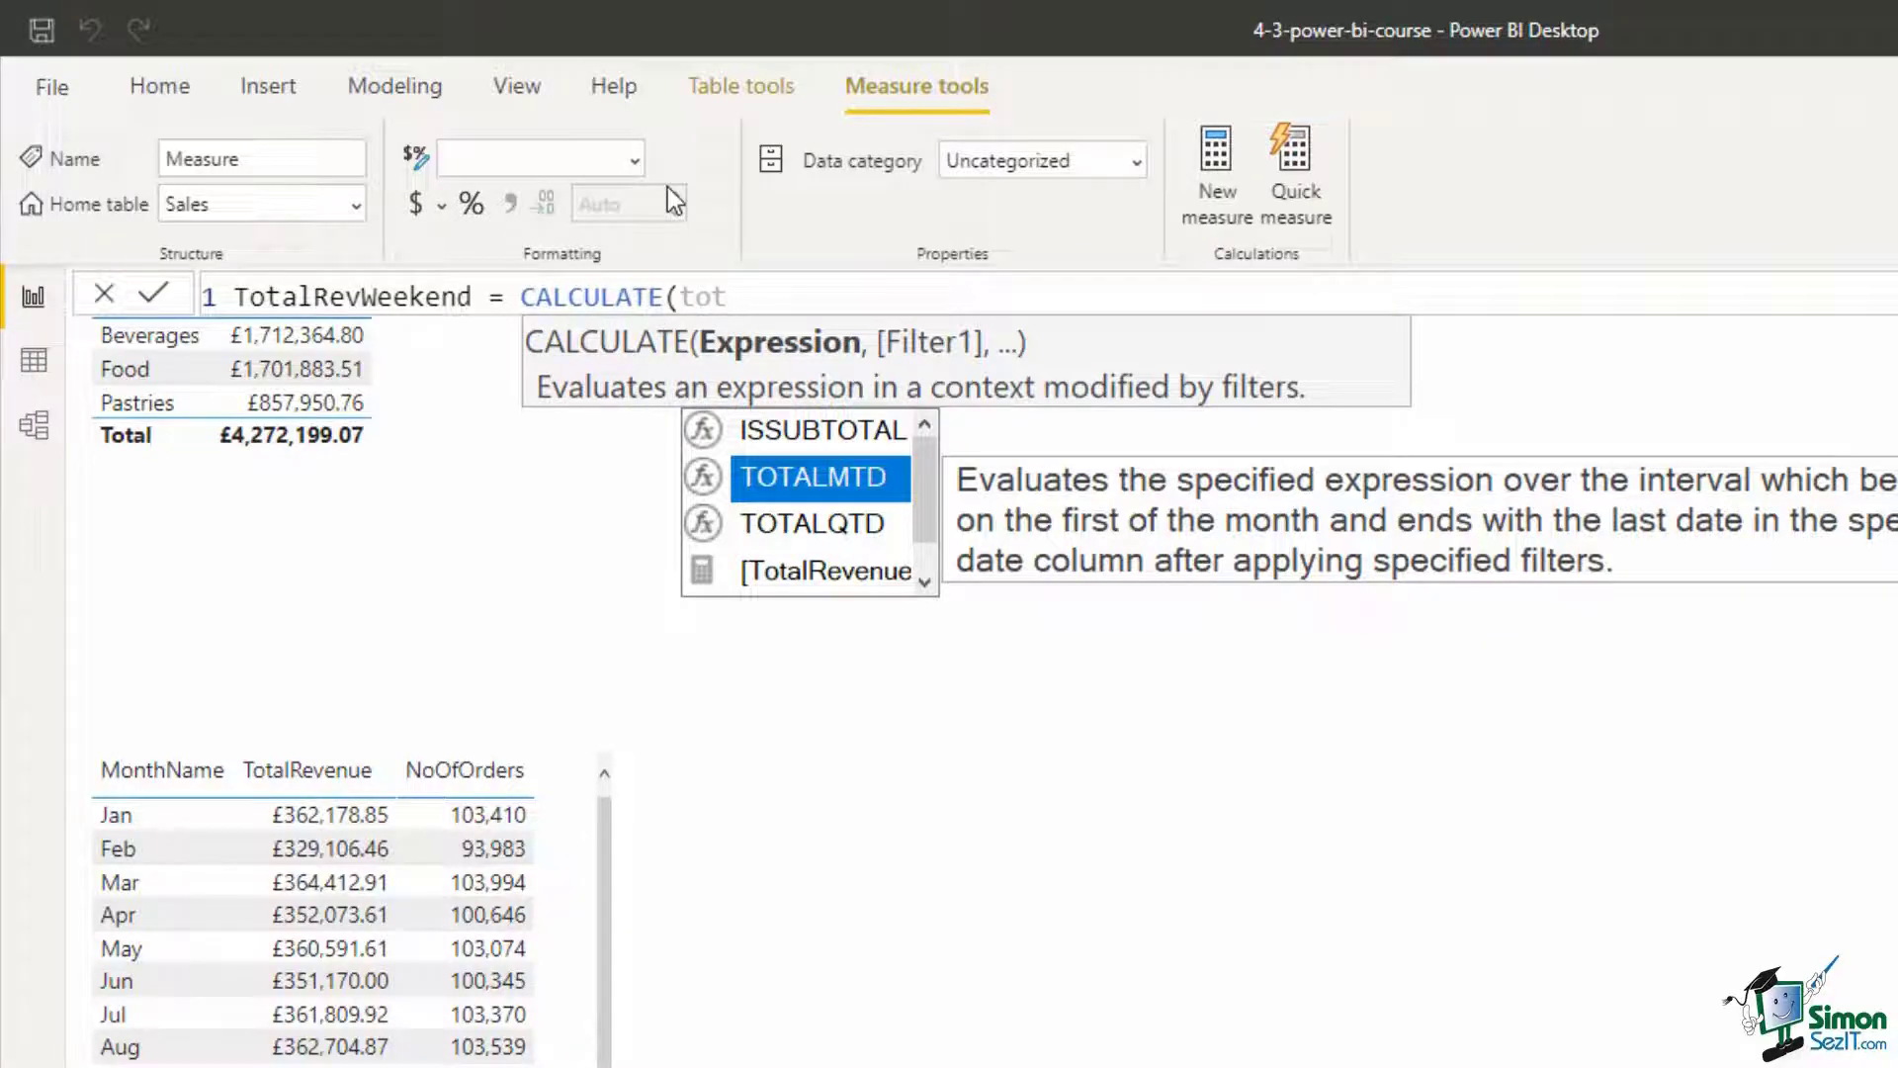
key("Down")
key("Down")
key("Tab")
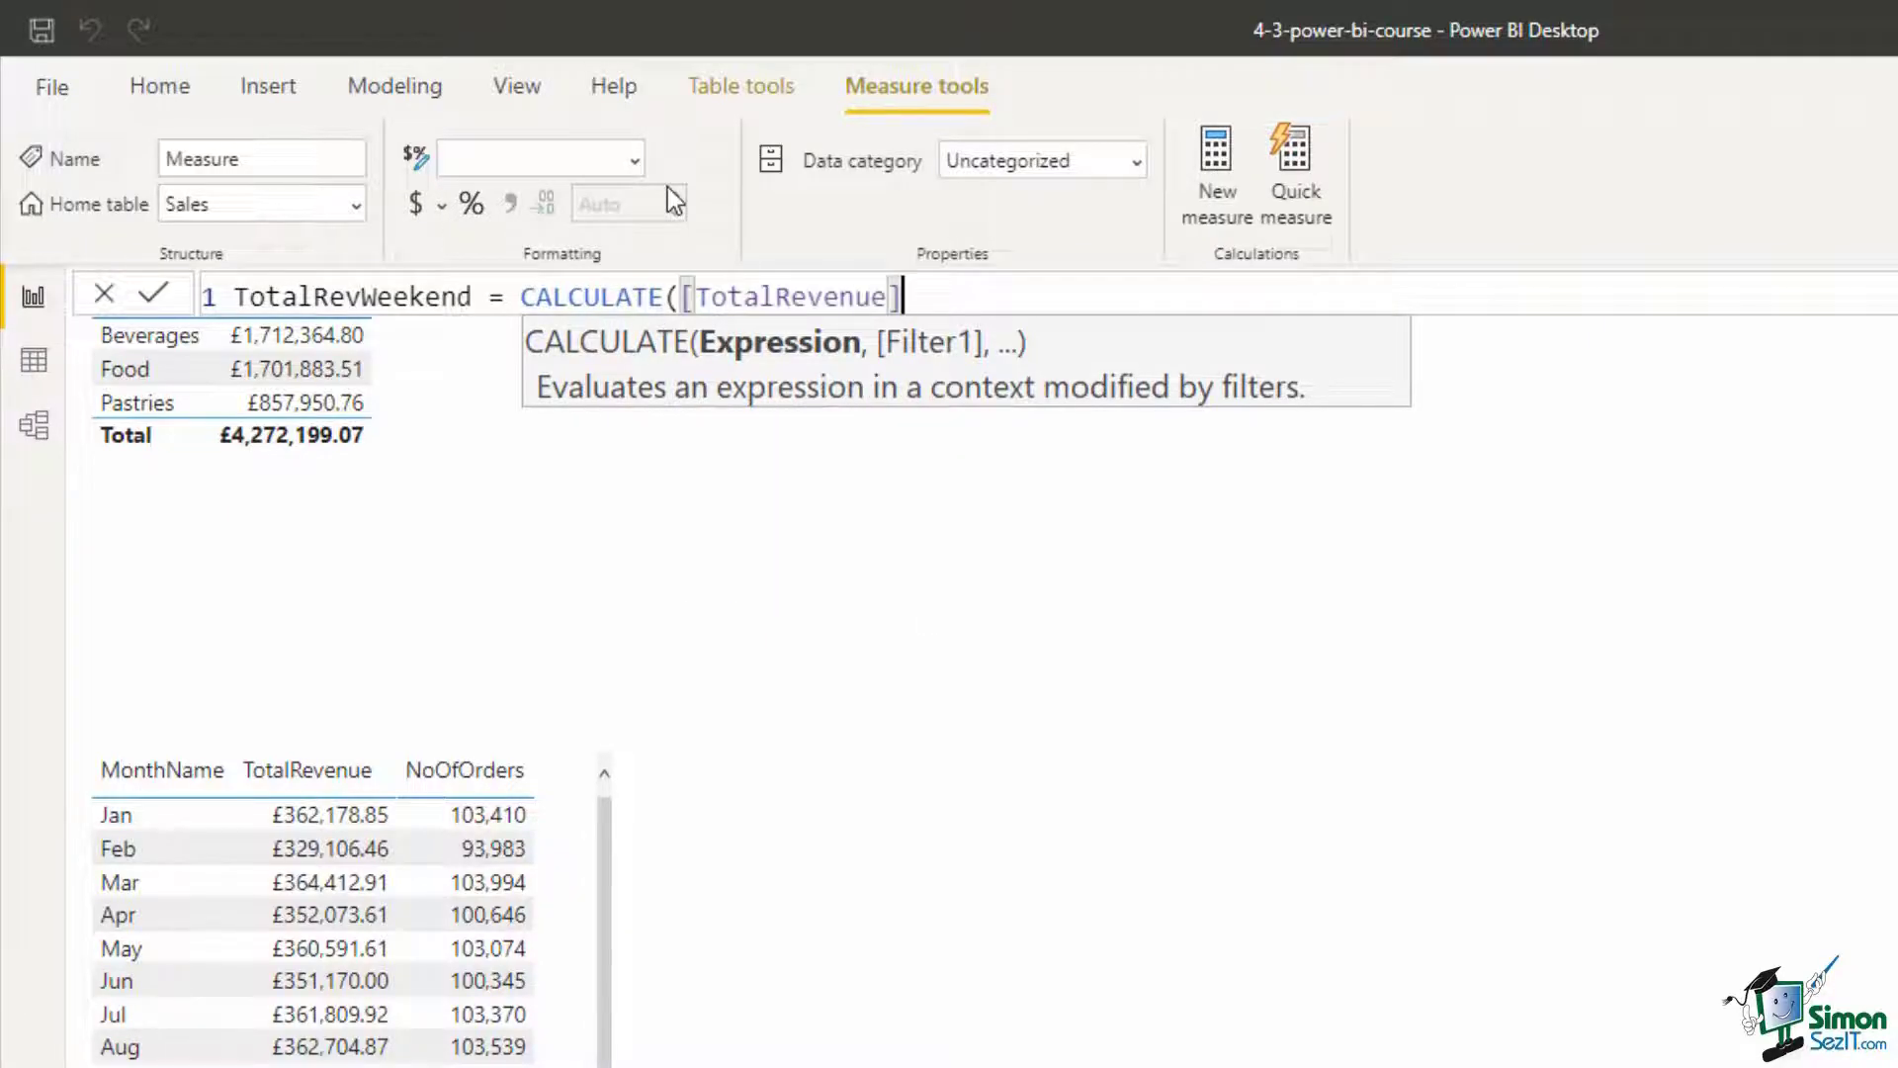
type(",")
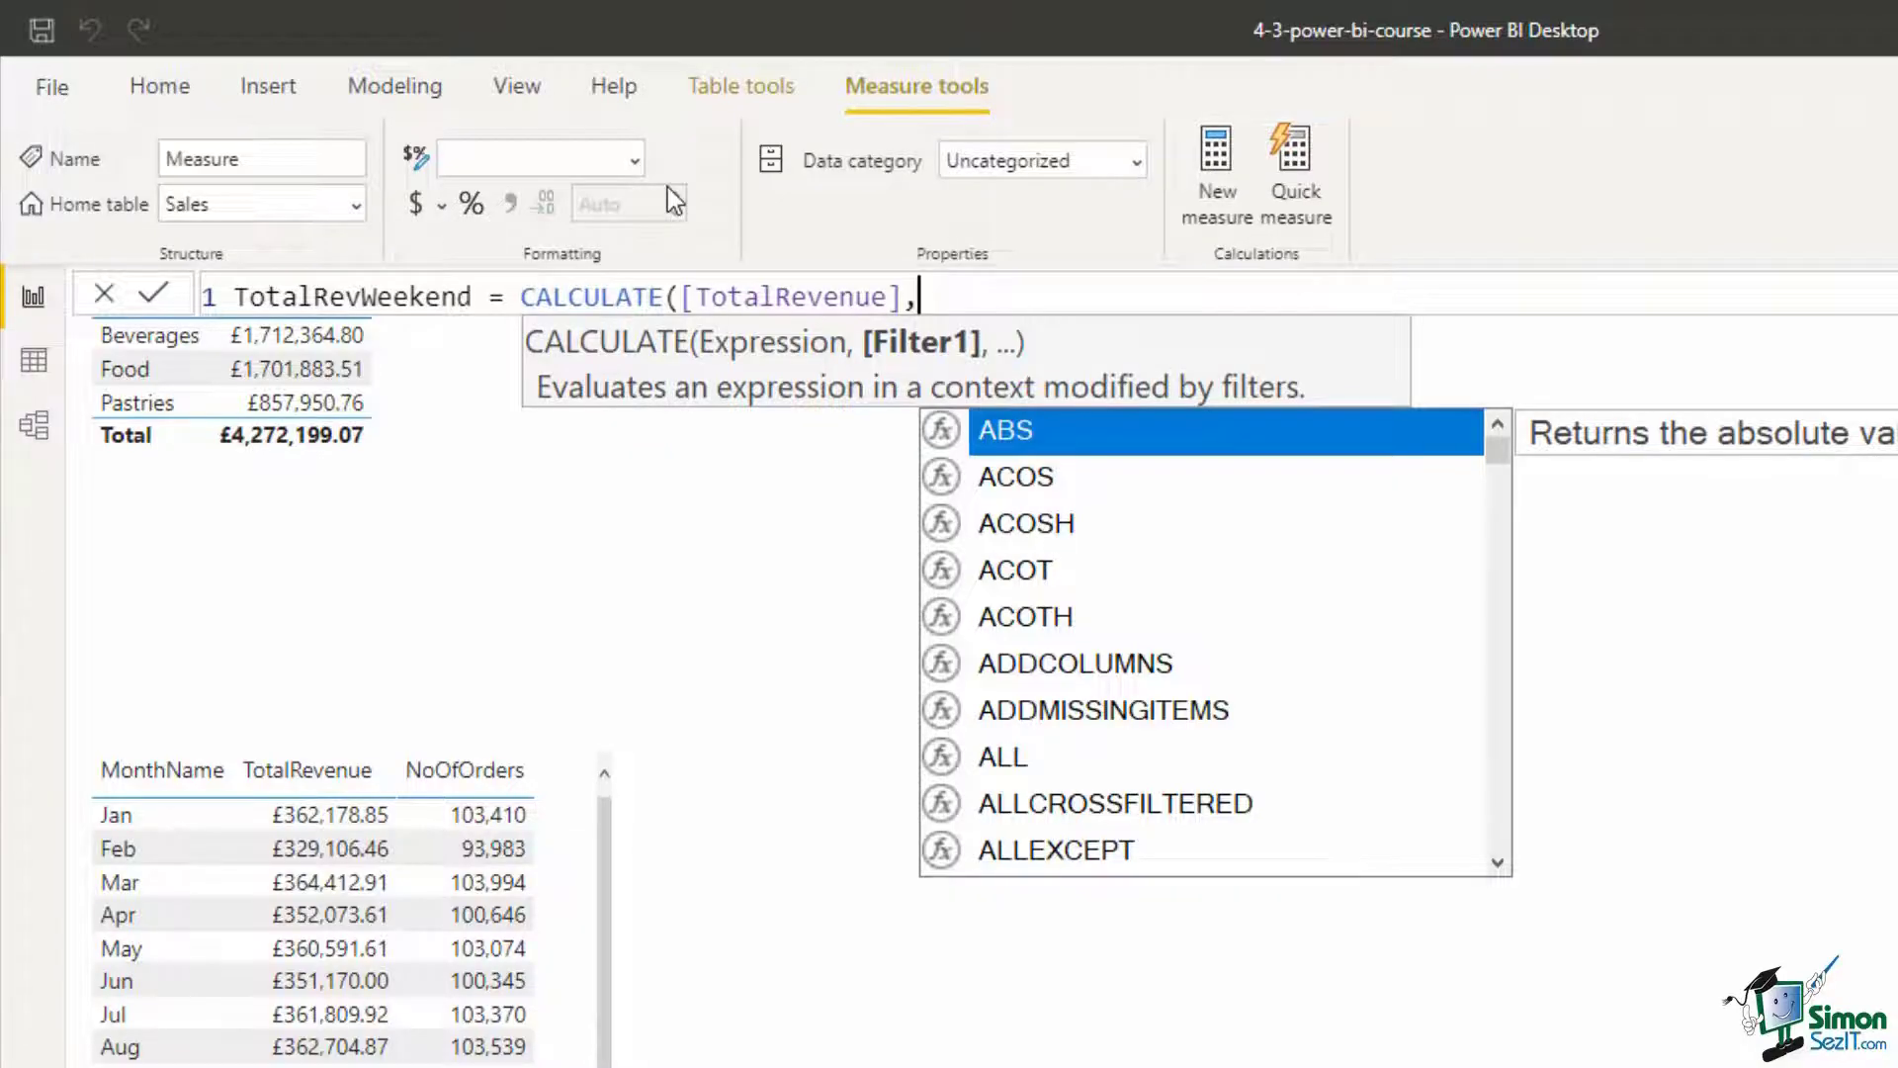
type("da")
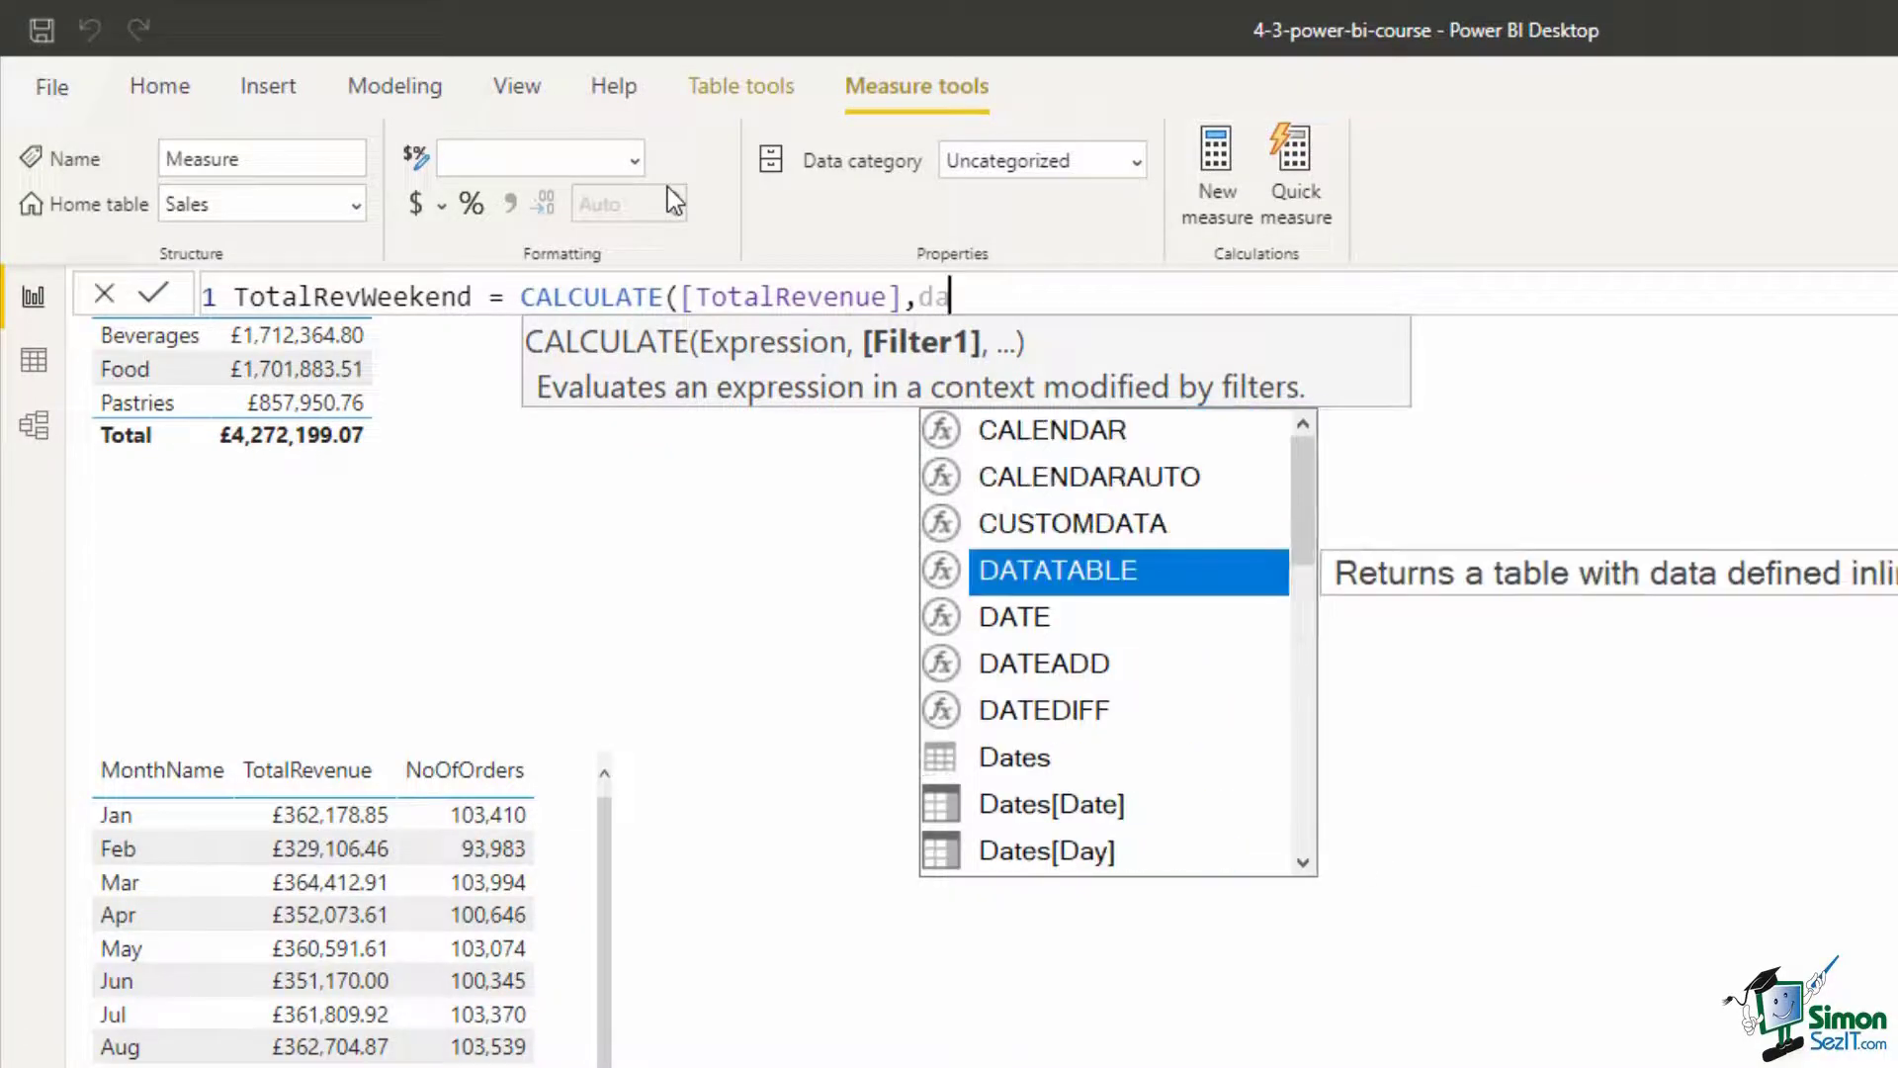
key("Down")
key("Down")
key("Down")
key("Down")
key("Down")
key("Down")
key("Down")
key("Down")
key("Down")
key("Down")
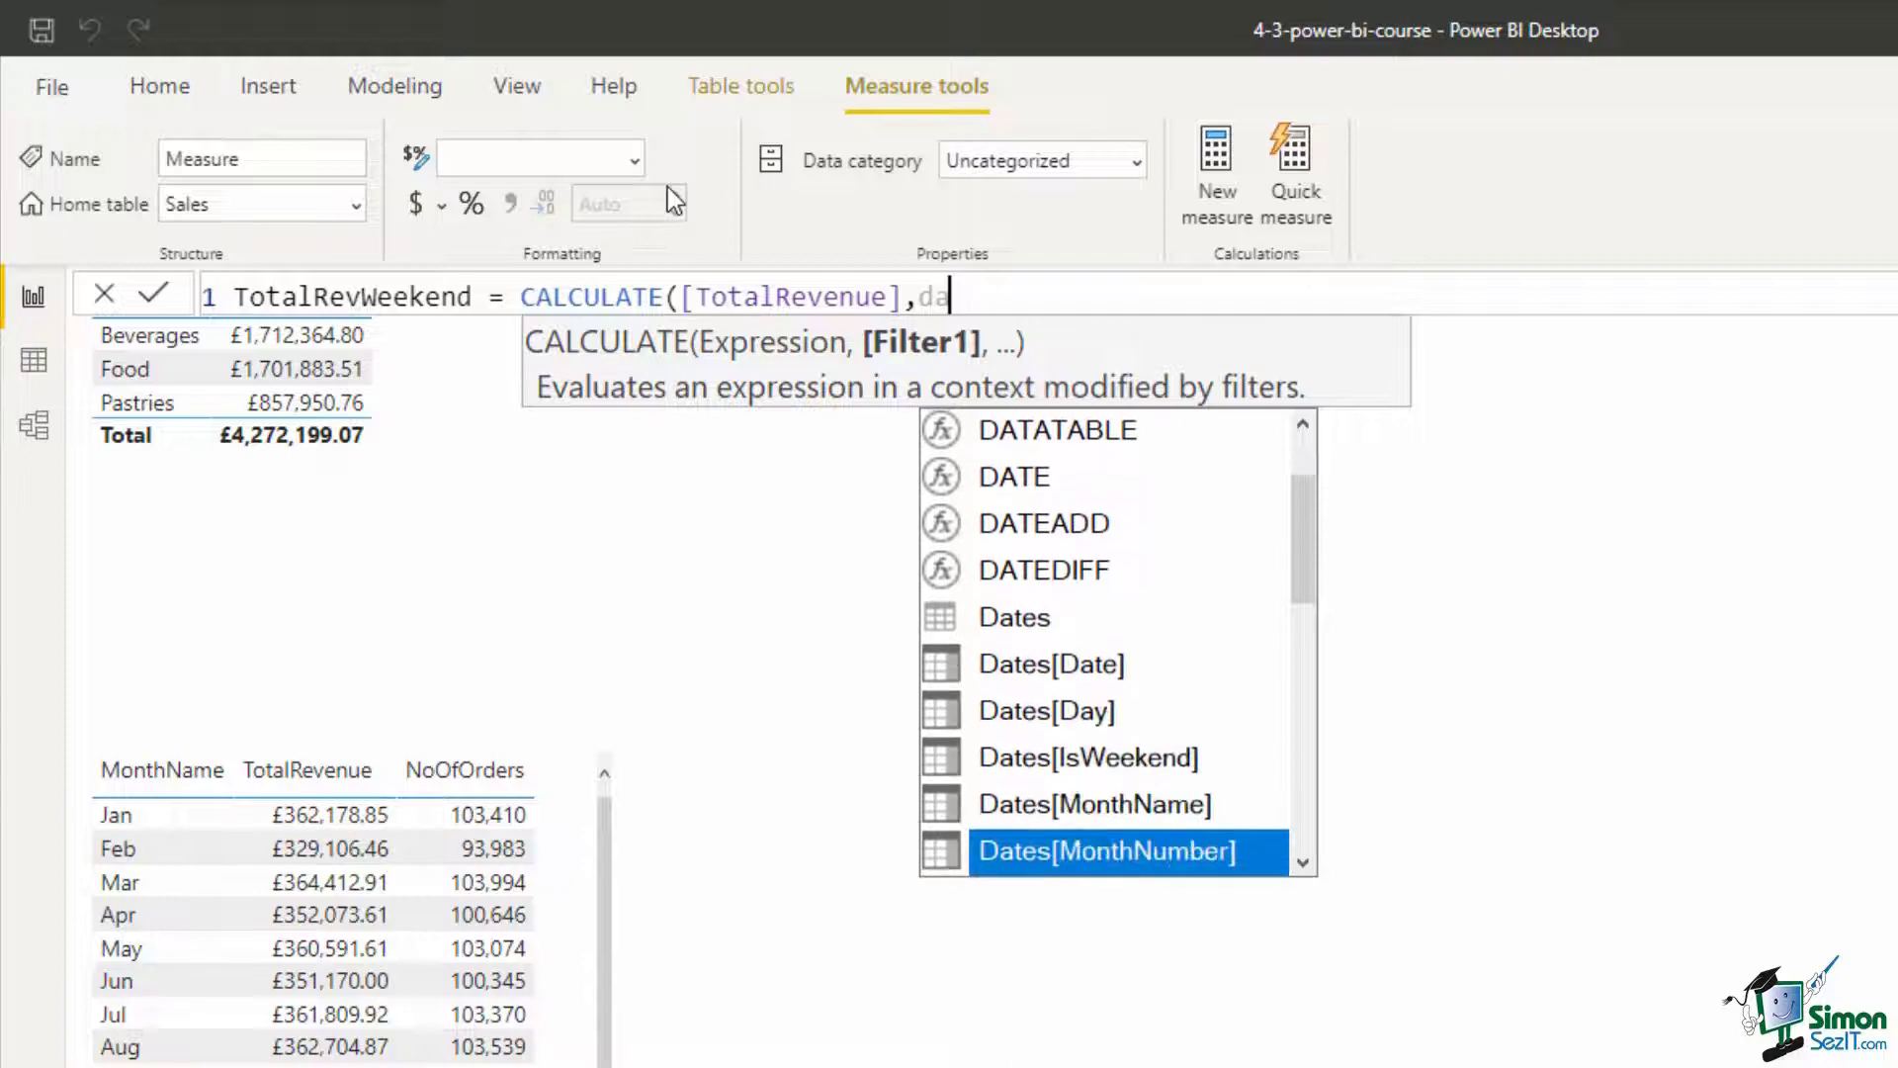
key("Up")
key("Up")
key("Up")
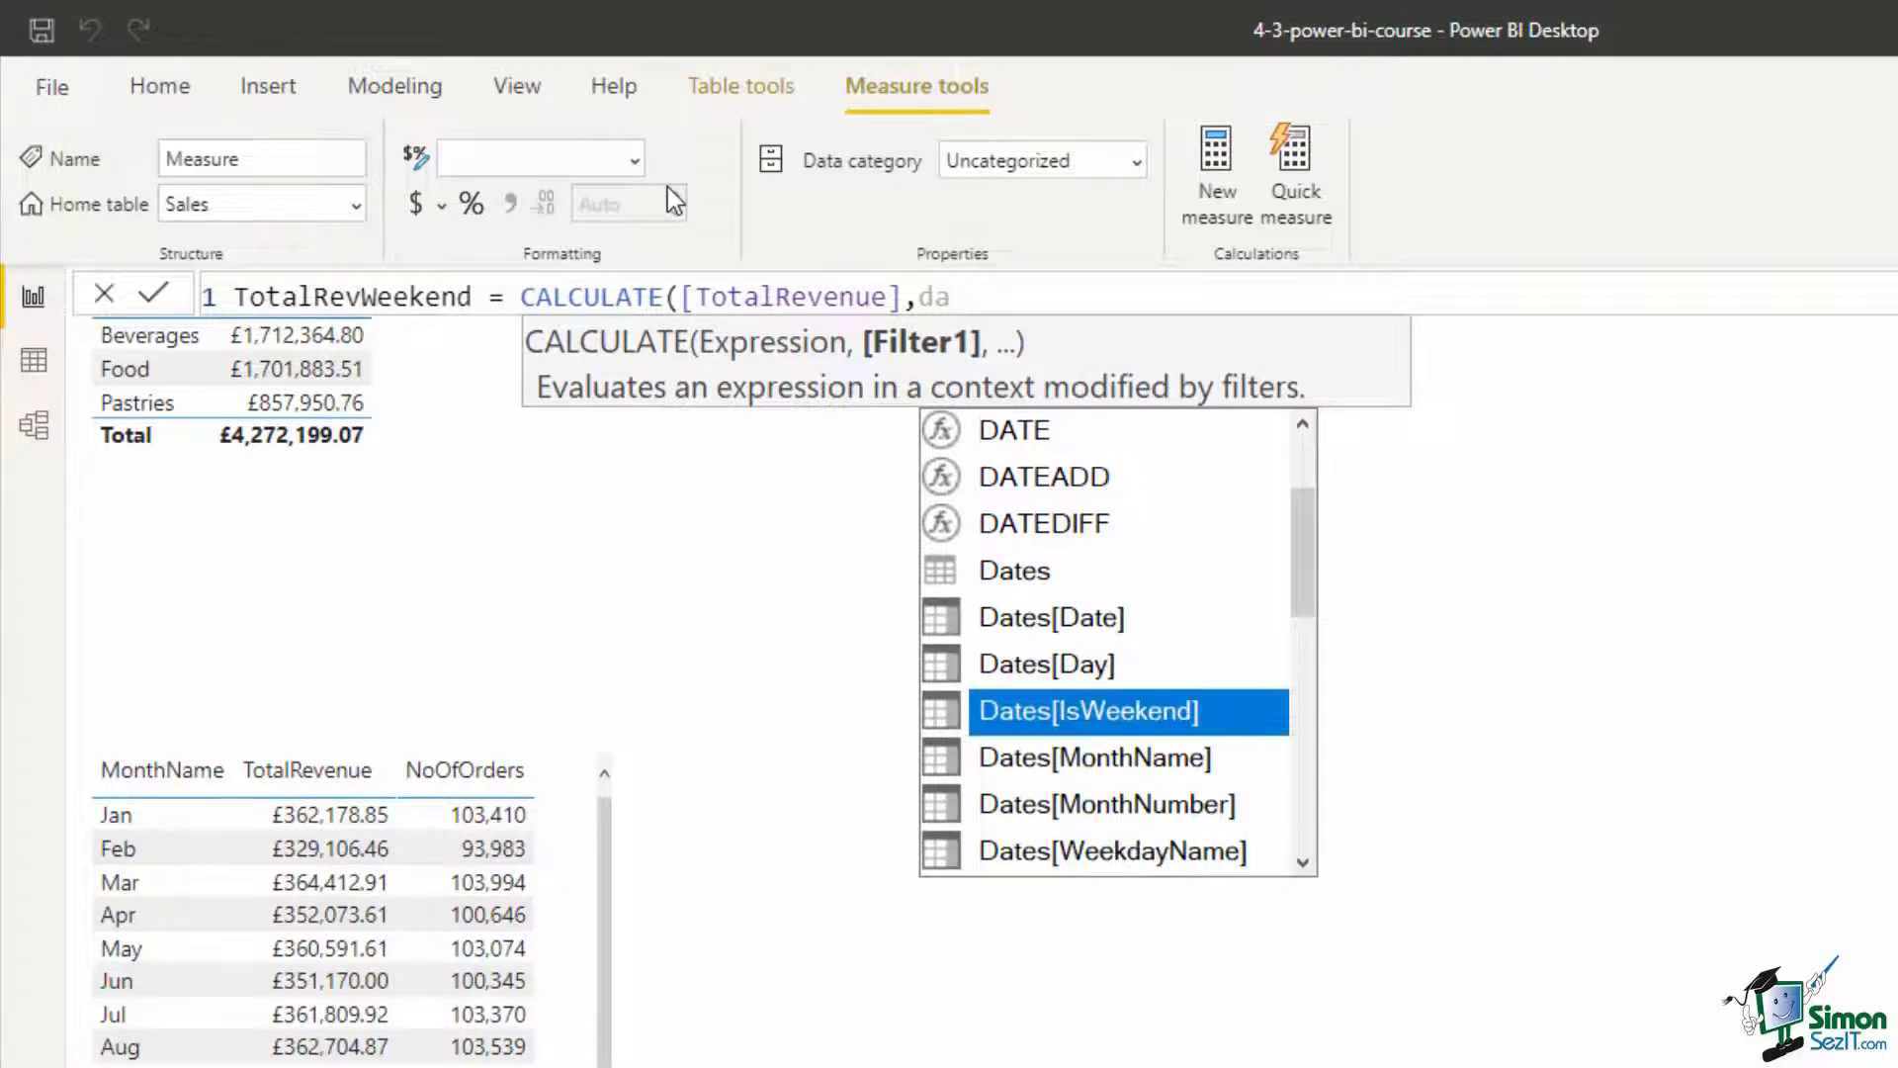
key("Tab")
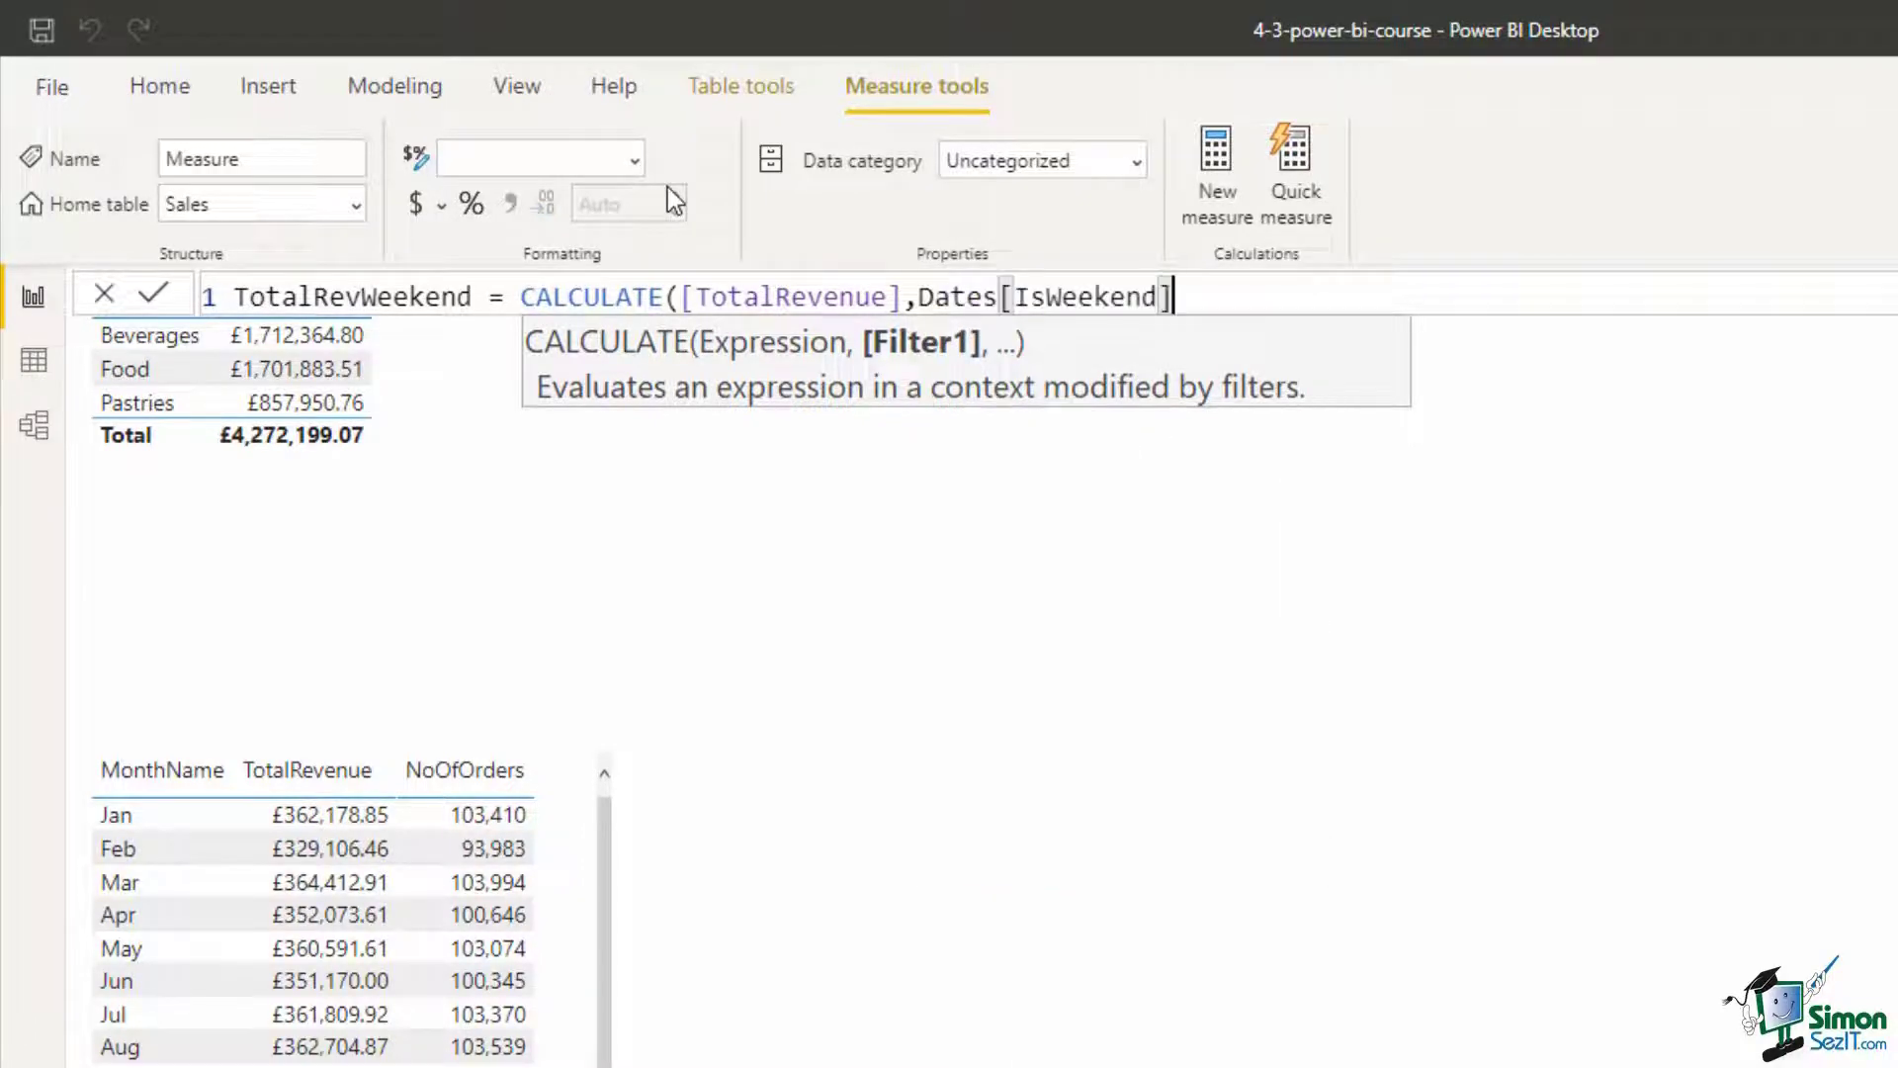
type("=\"Yes\"")
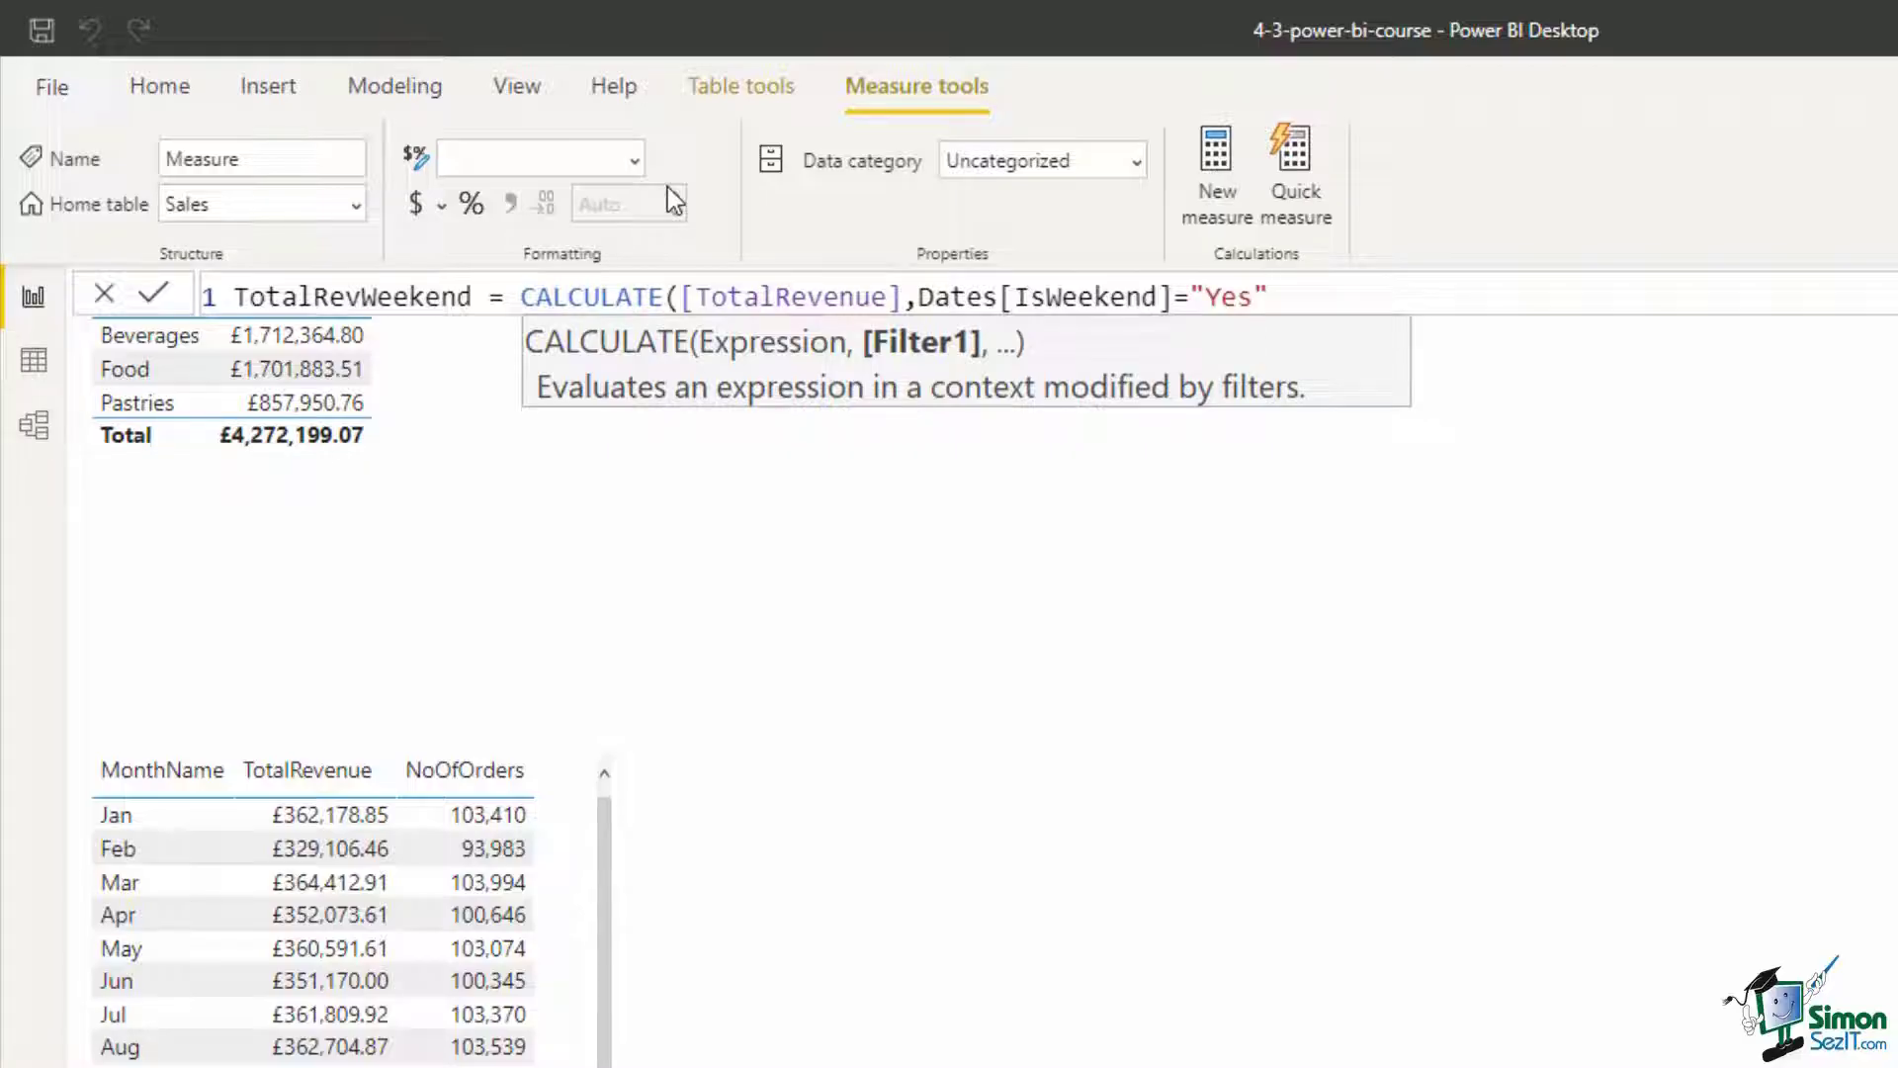
type(")")
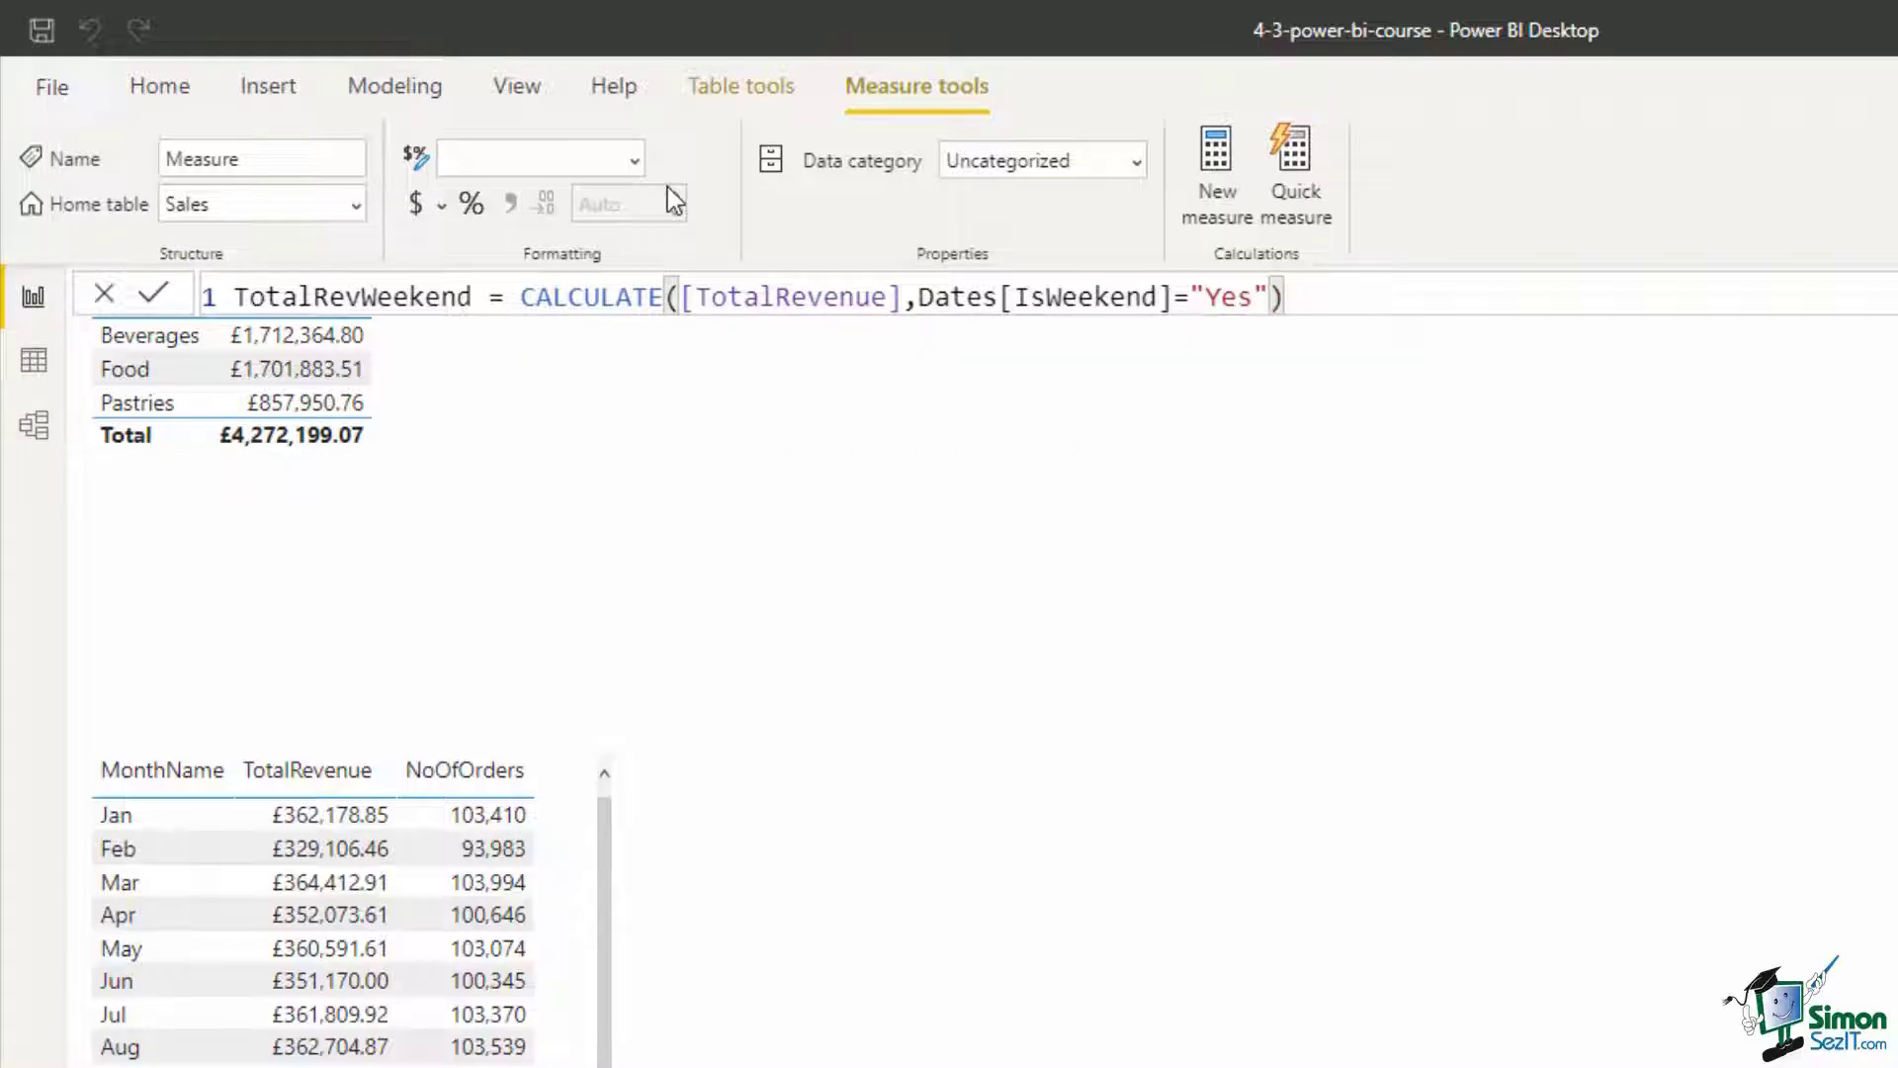
Commit TotalRevWeekend and set its currency symbol to £ English (United Kingdom)
key("Return")
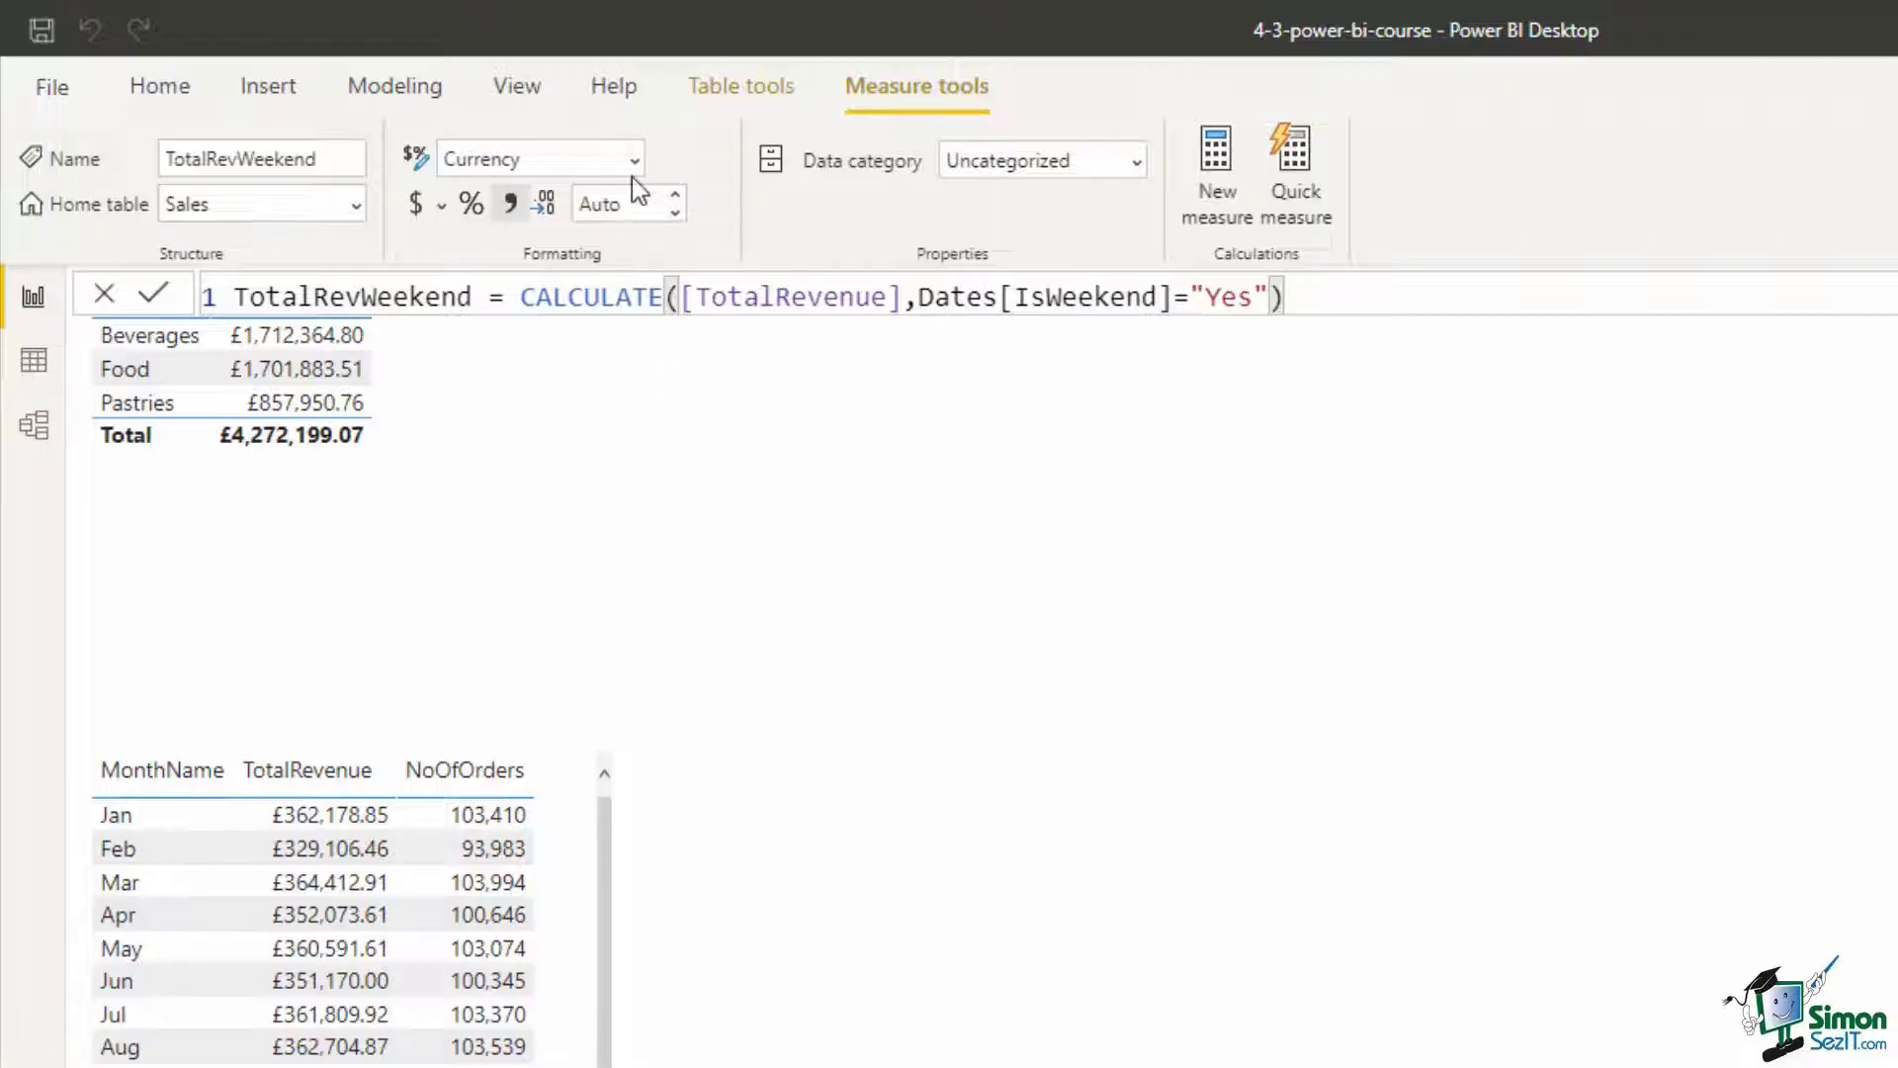
left_click(443, 206)
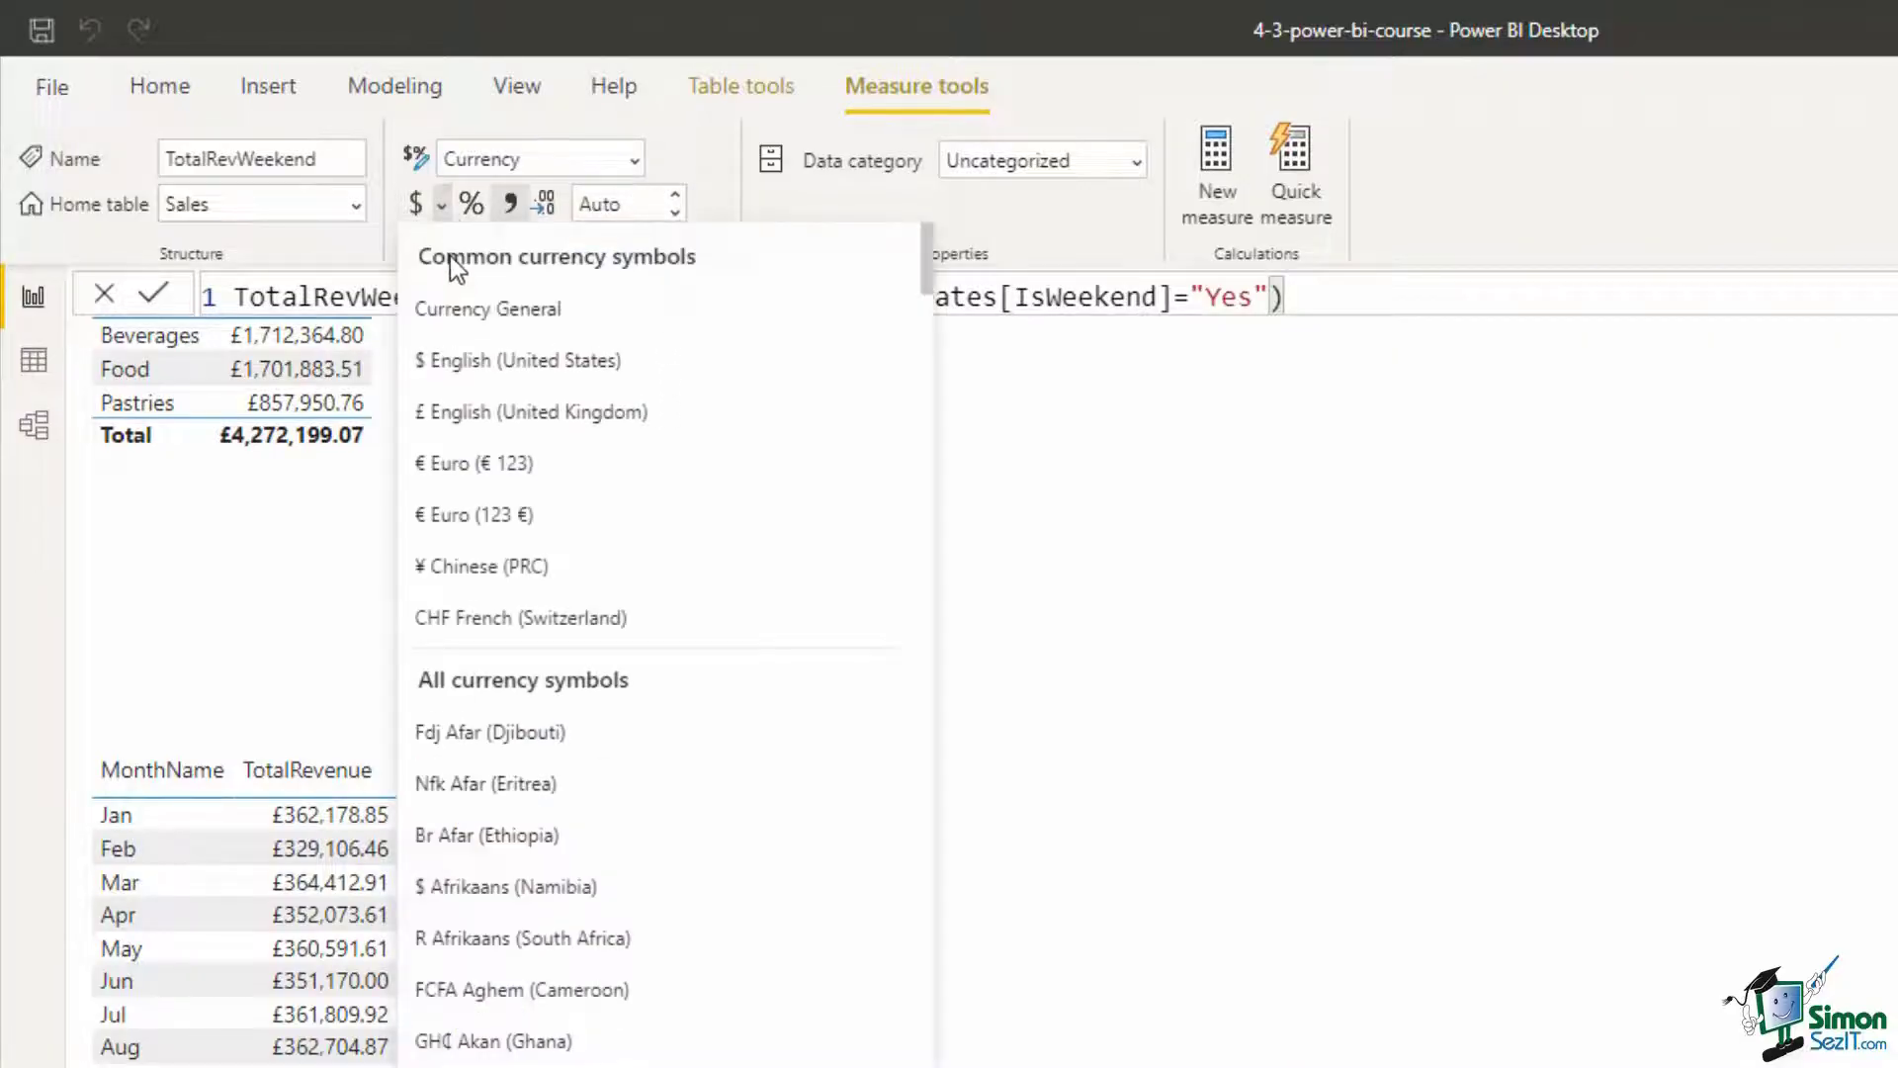
left_click(524, 414)
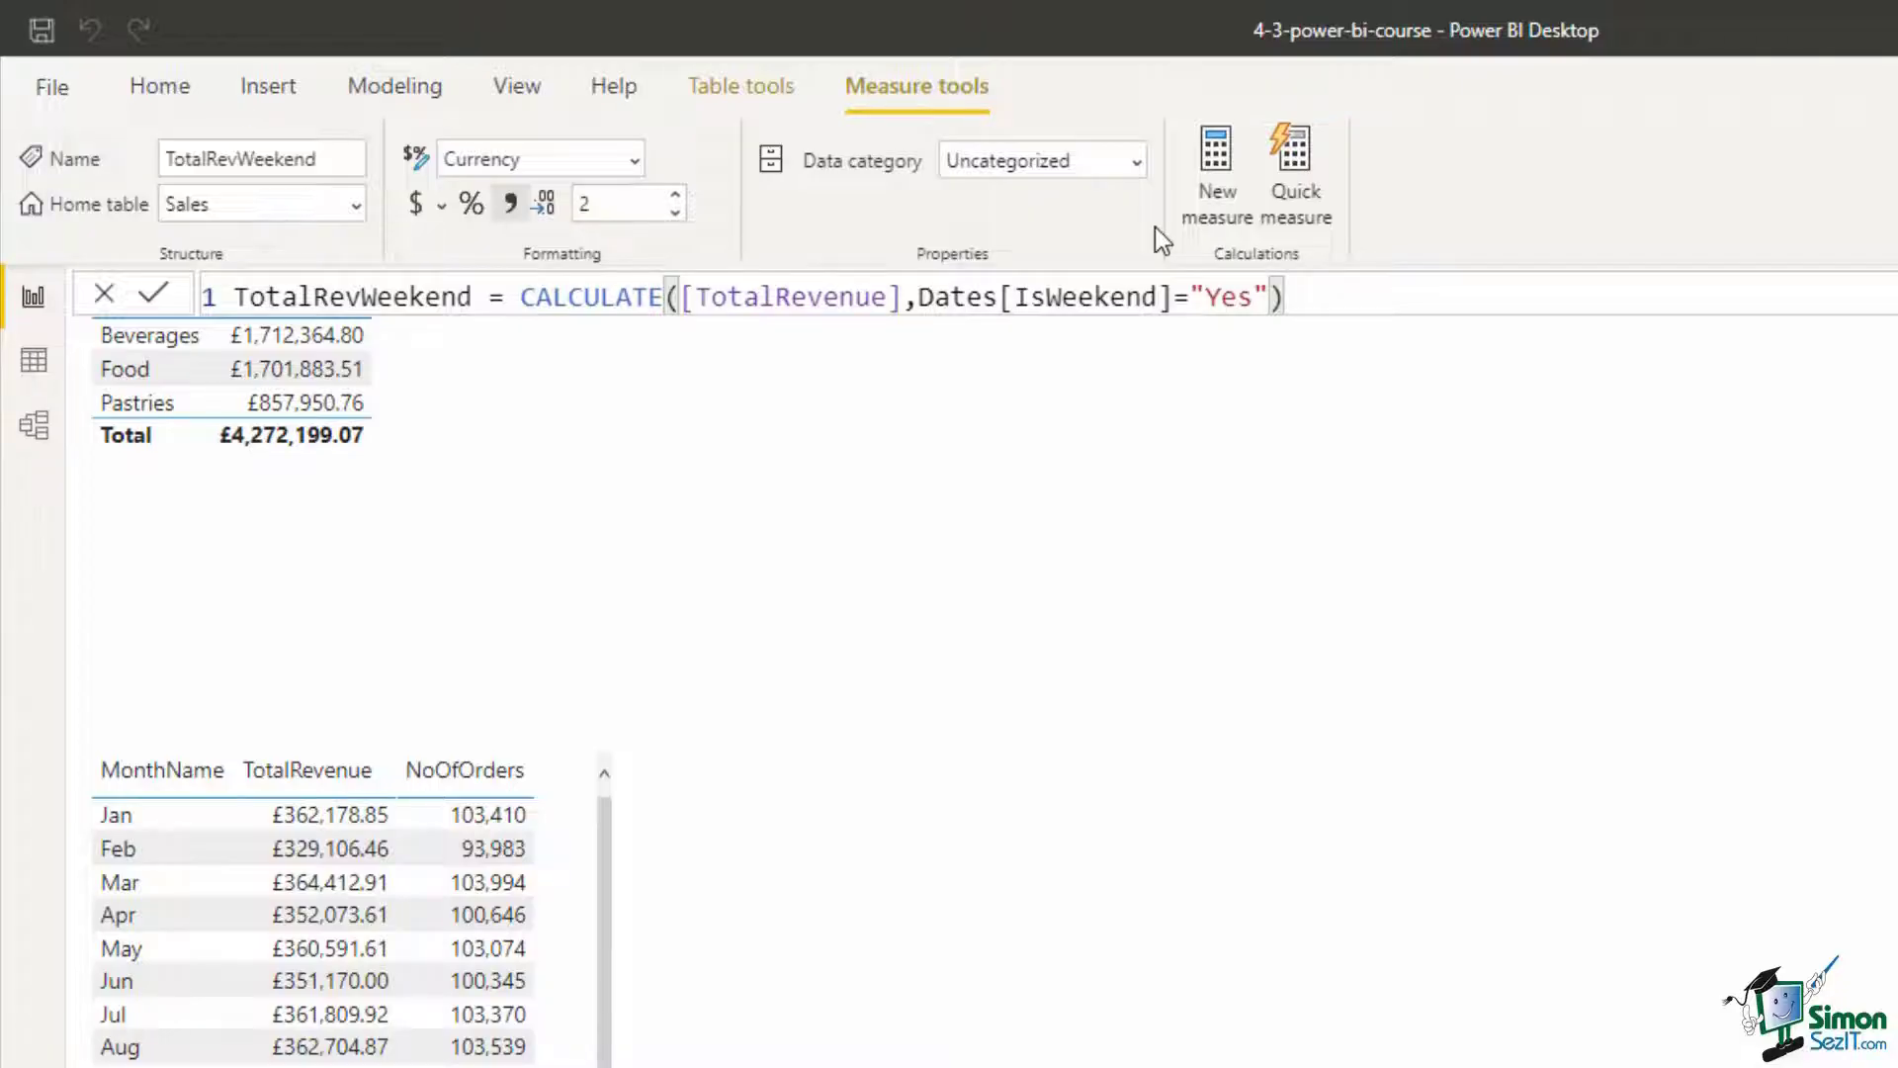
Create and commit TotalRevNotWeekend = CALCULATE([TotalRevenue],Dates[IsWeekend]="No")
left_click(1214, 204)
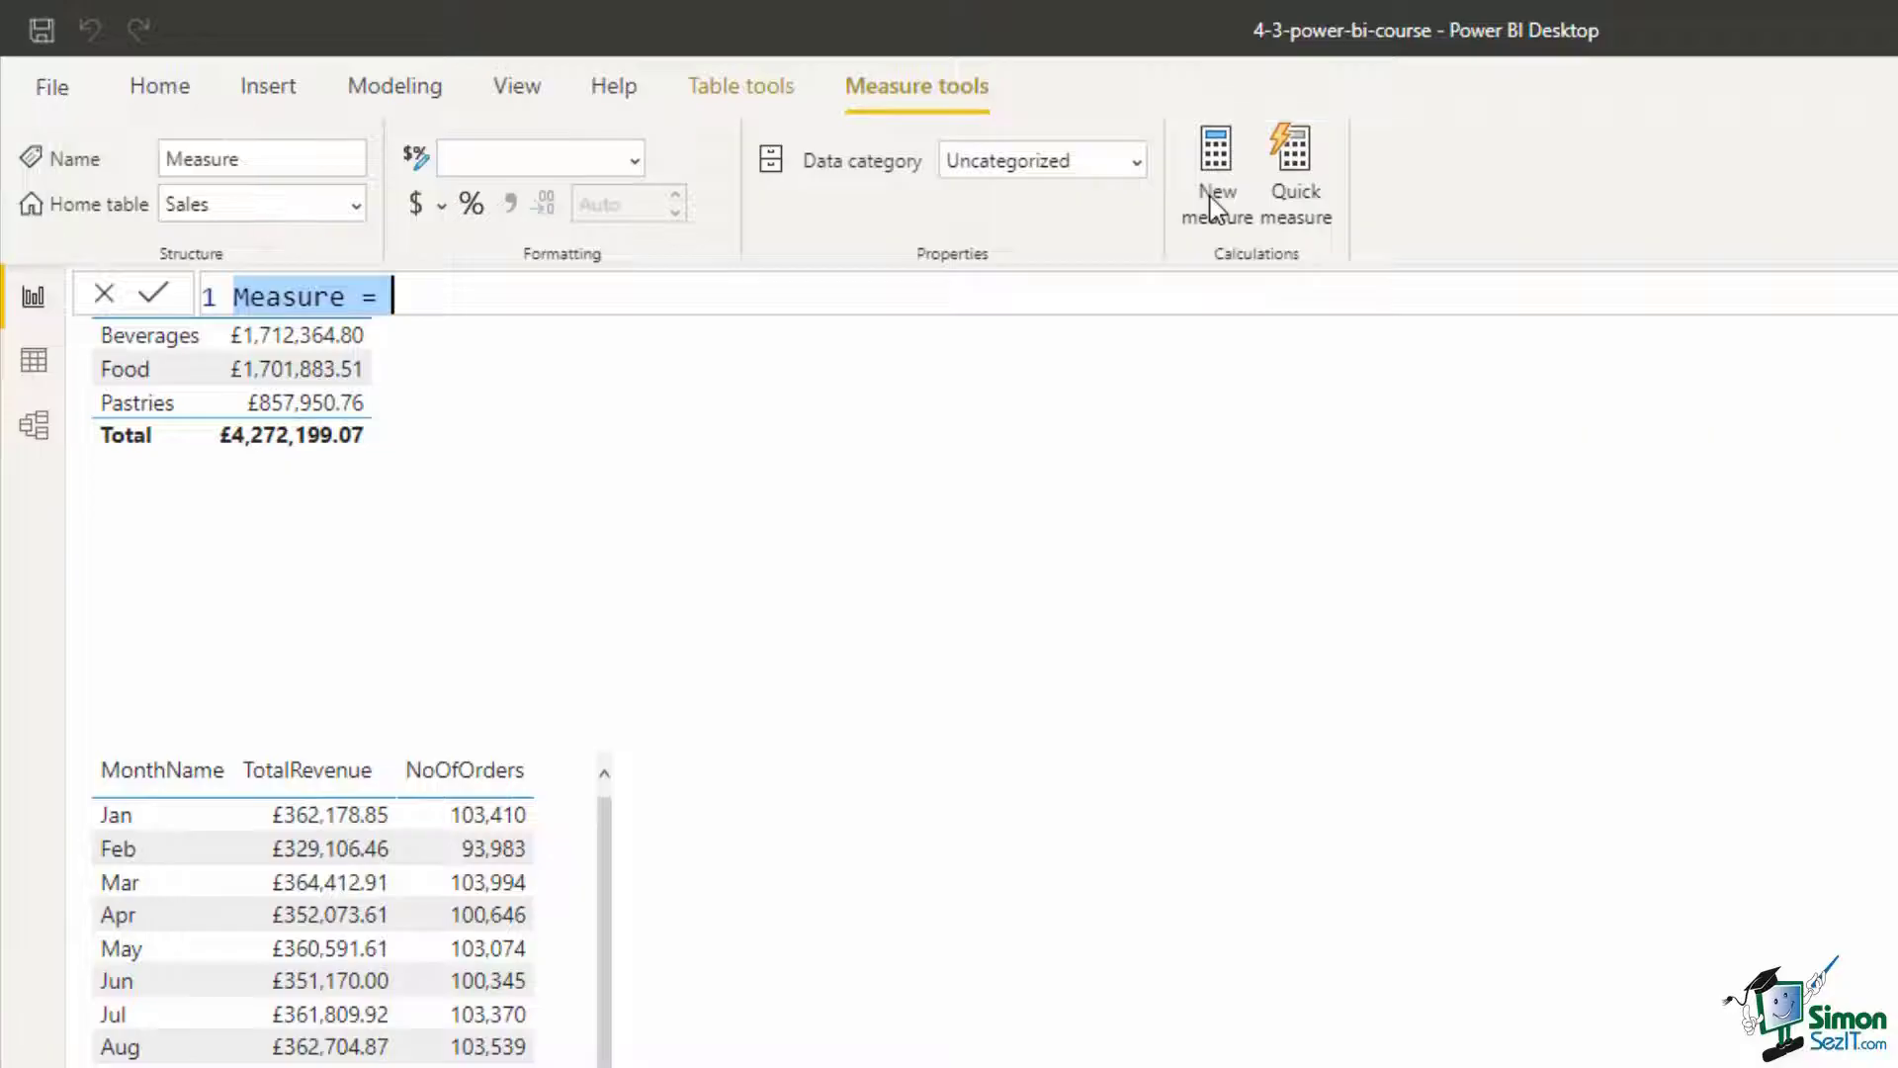
type("T")
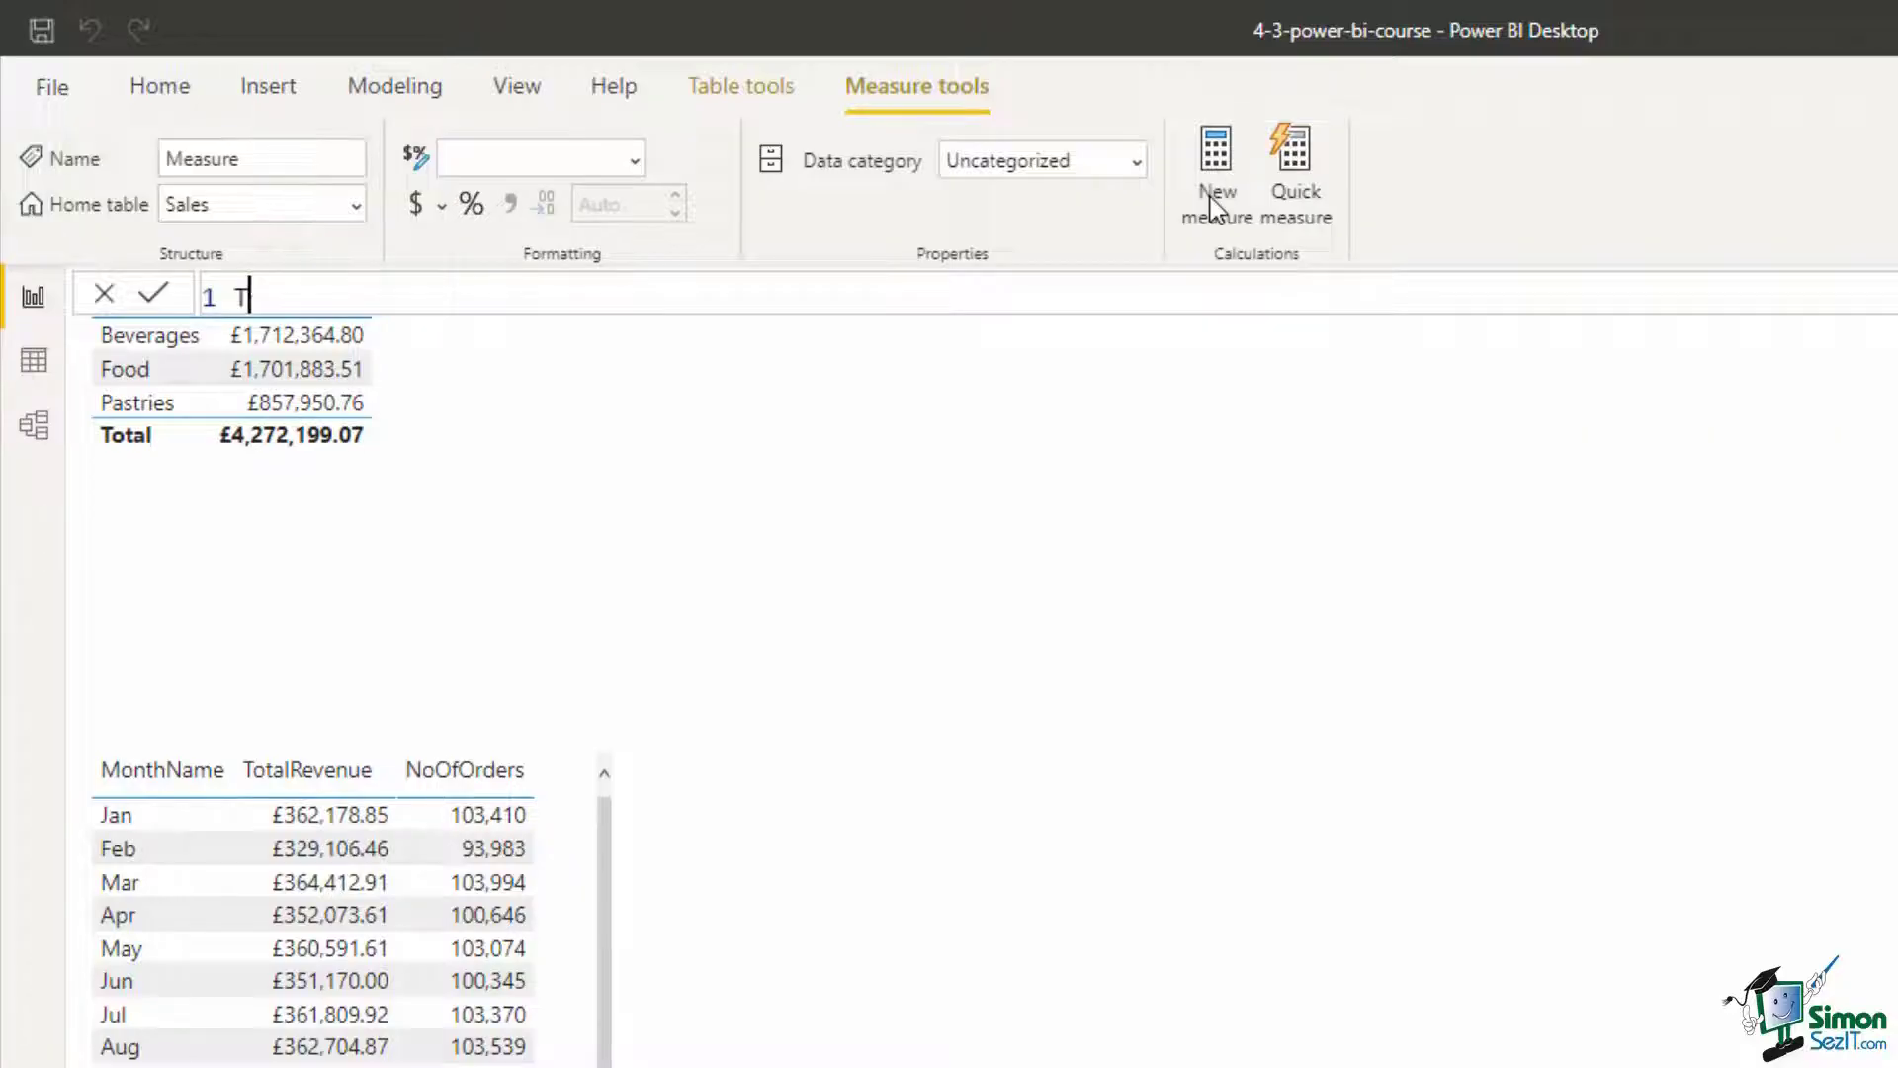
type("otalRevNot")
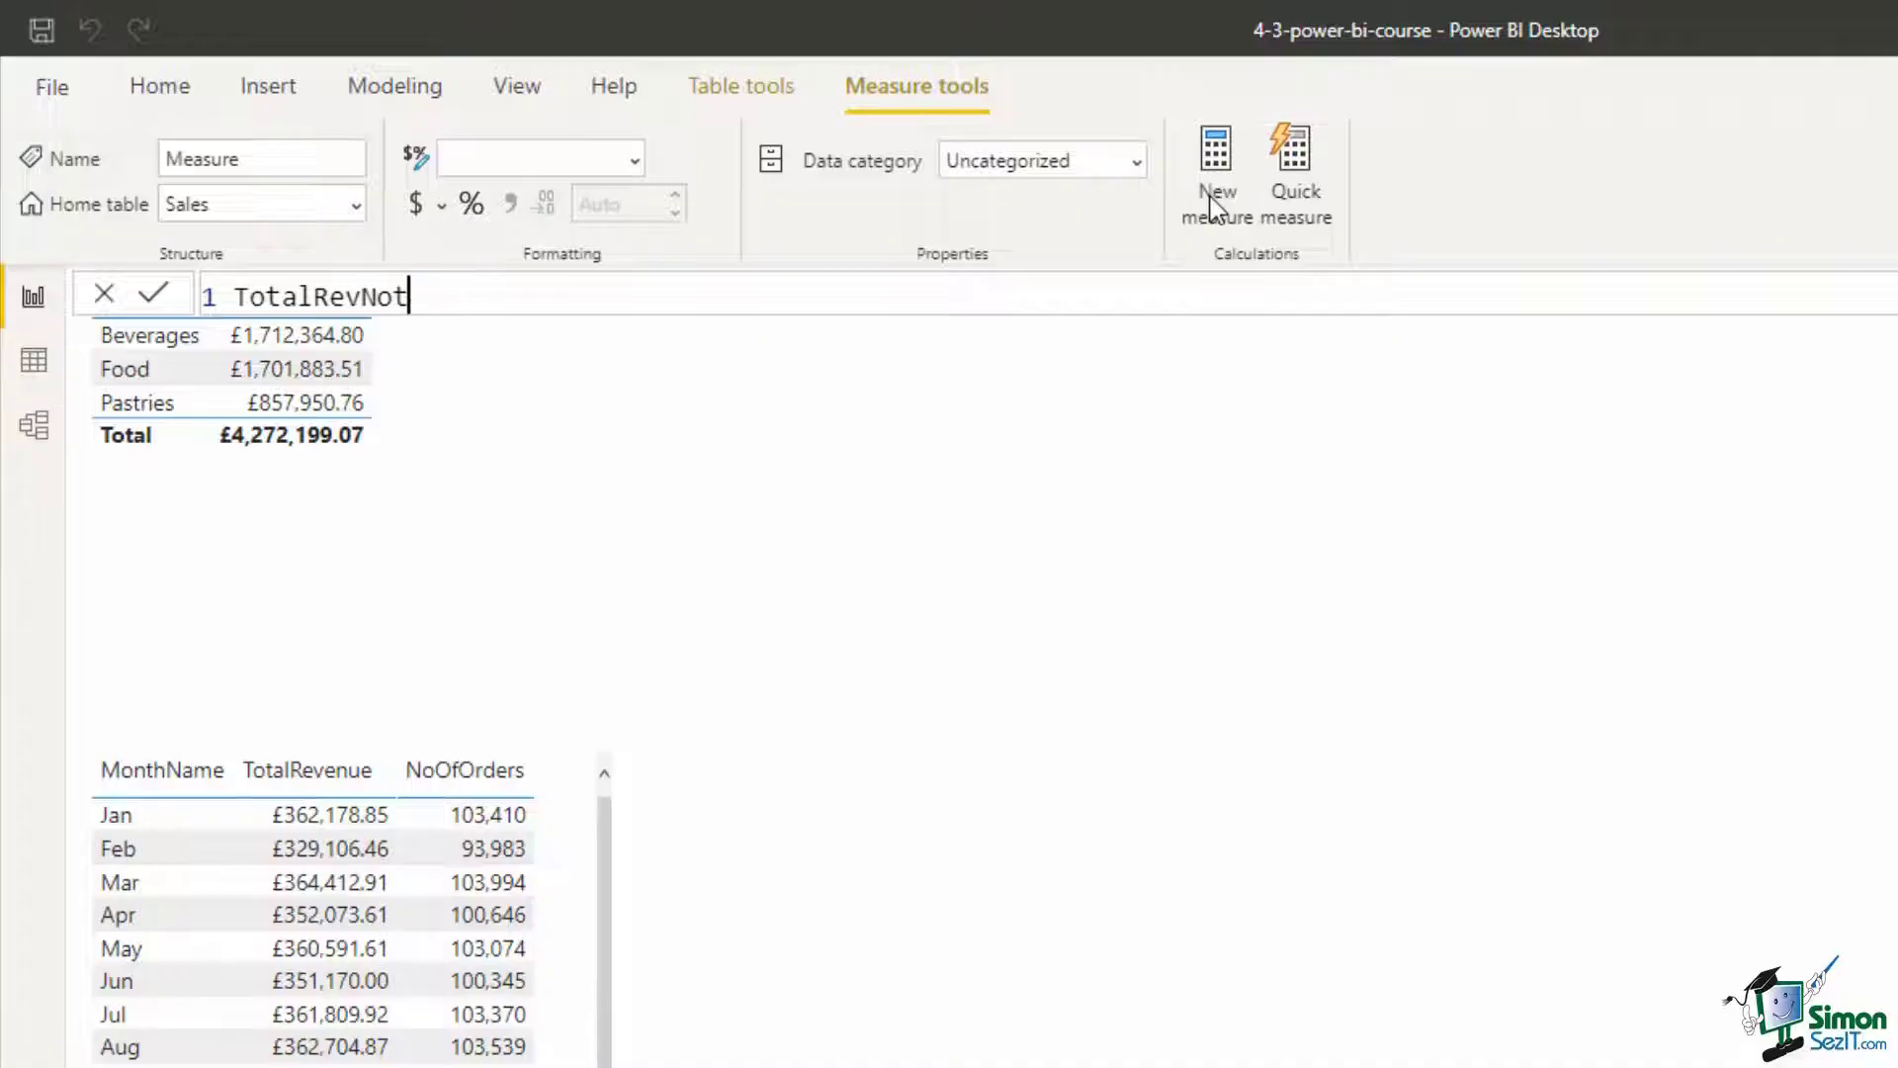
type("Weekend")
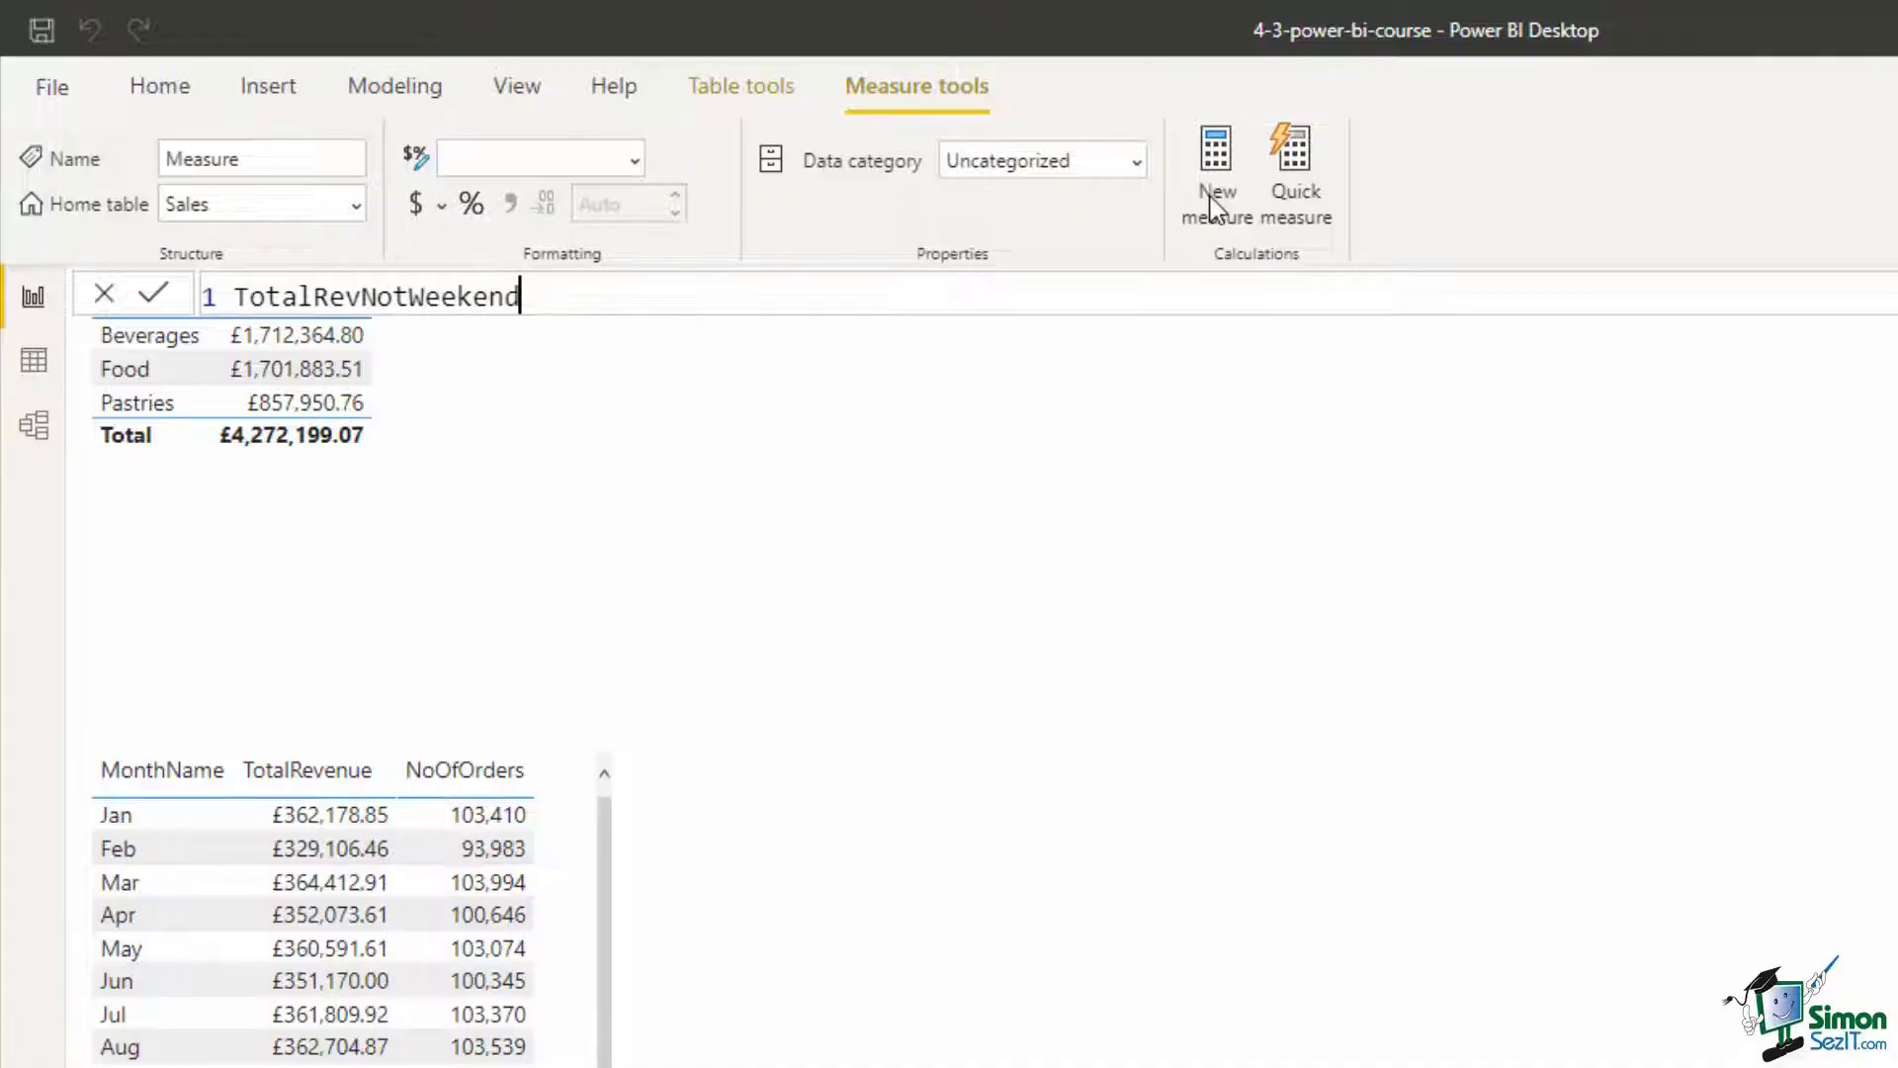
type(" = cal")
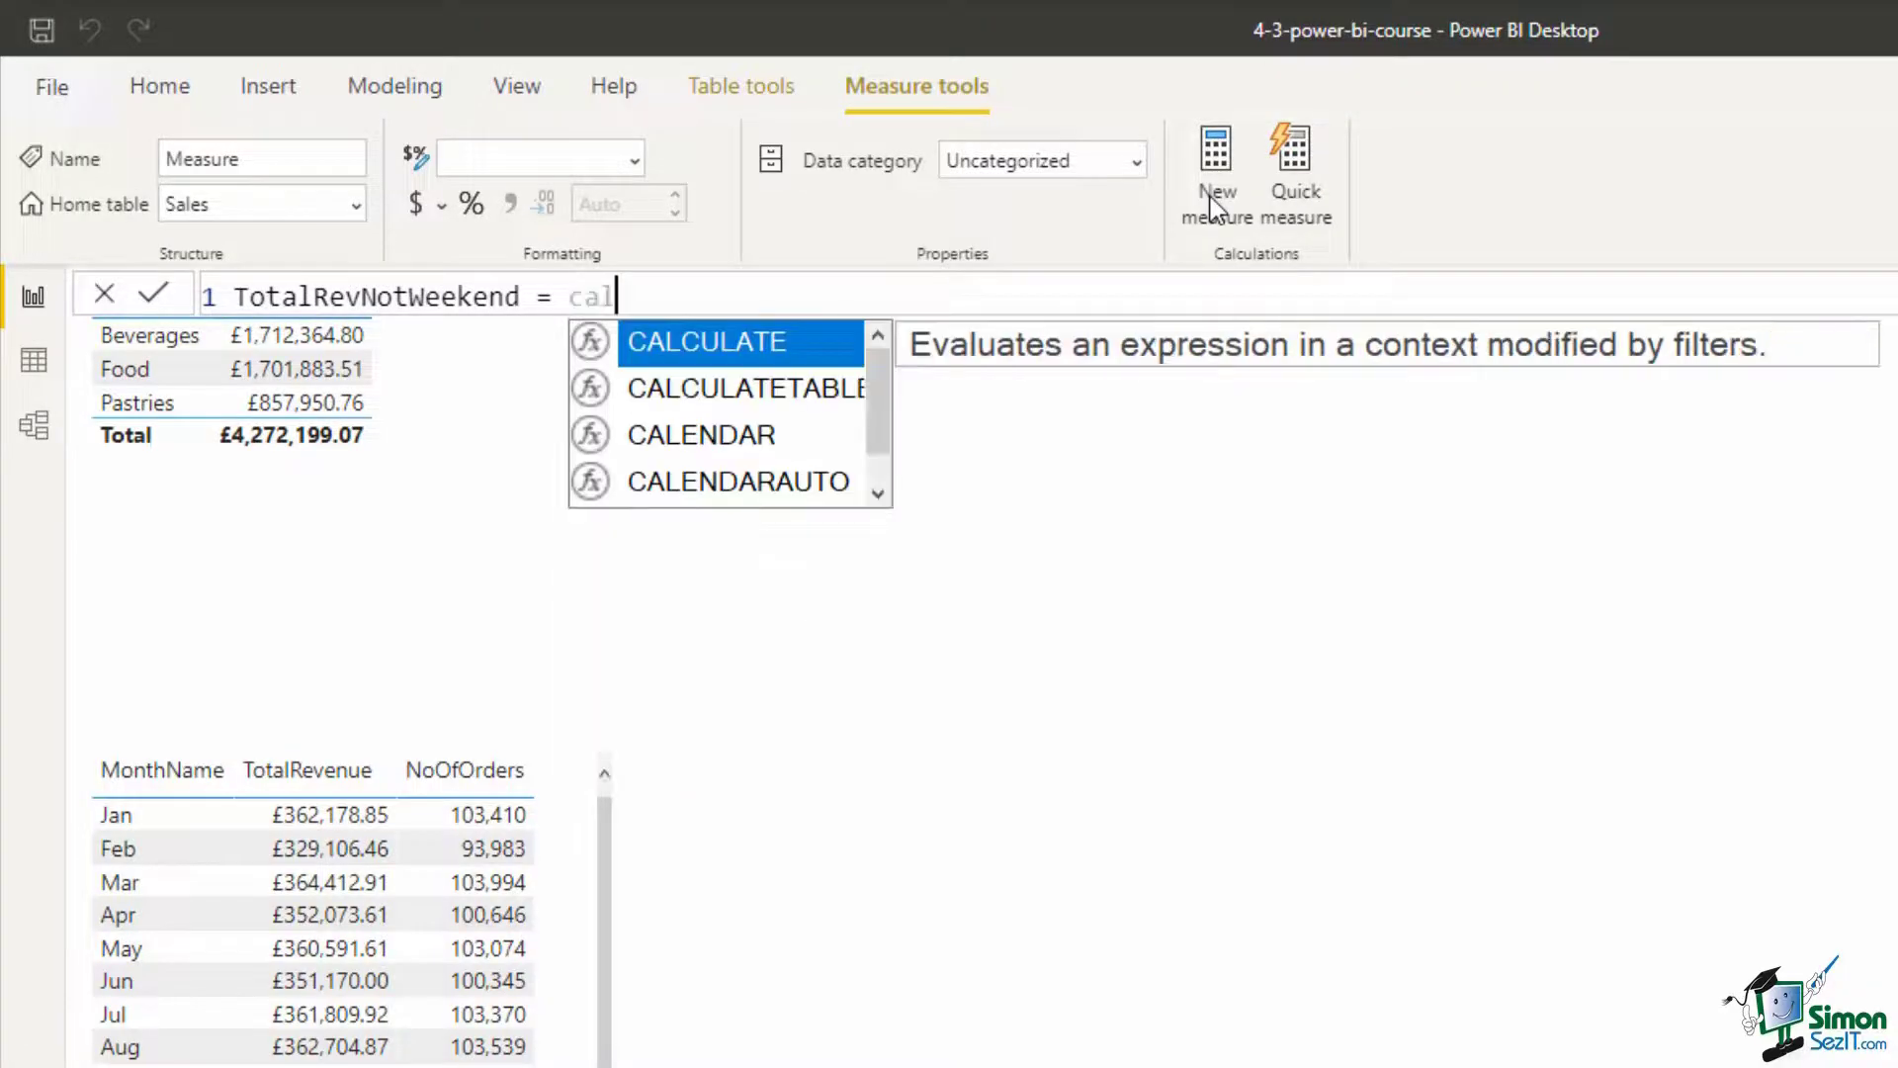
key("Tab")
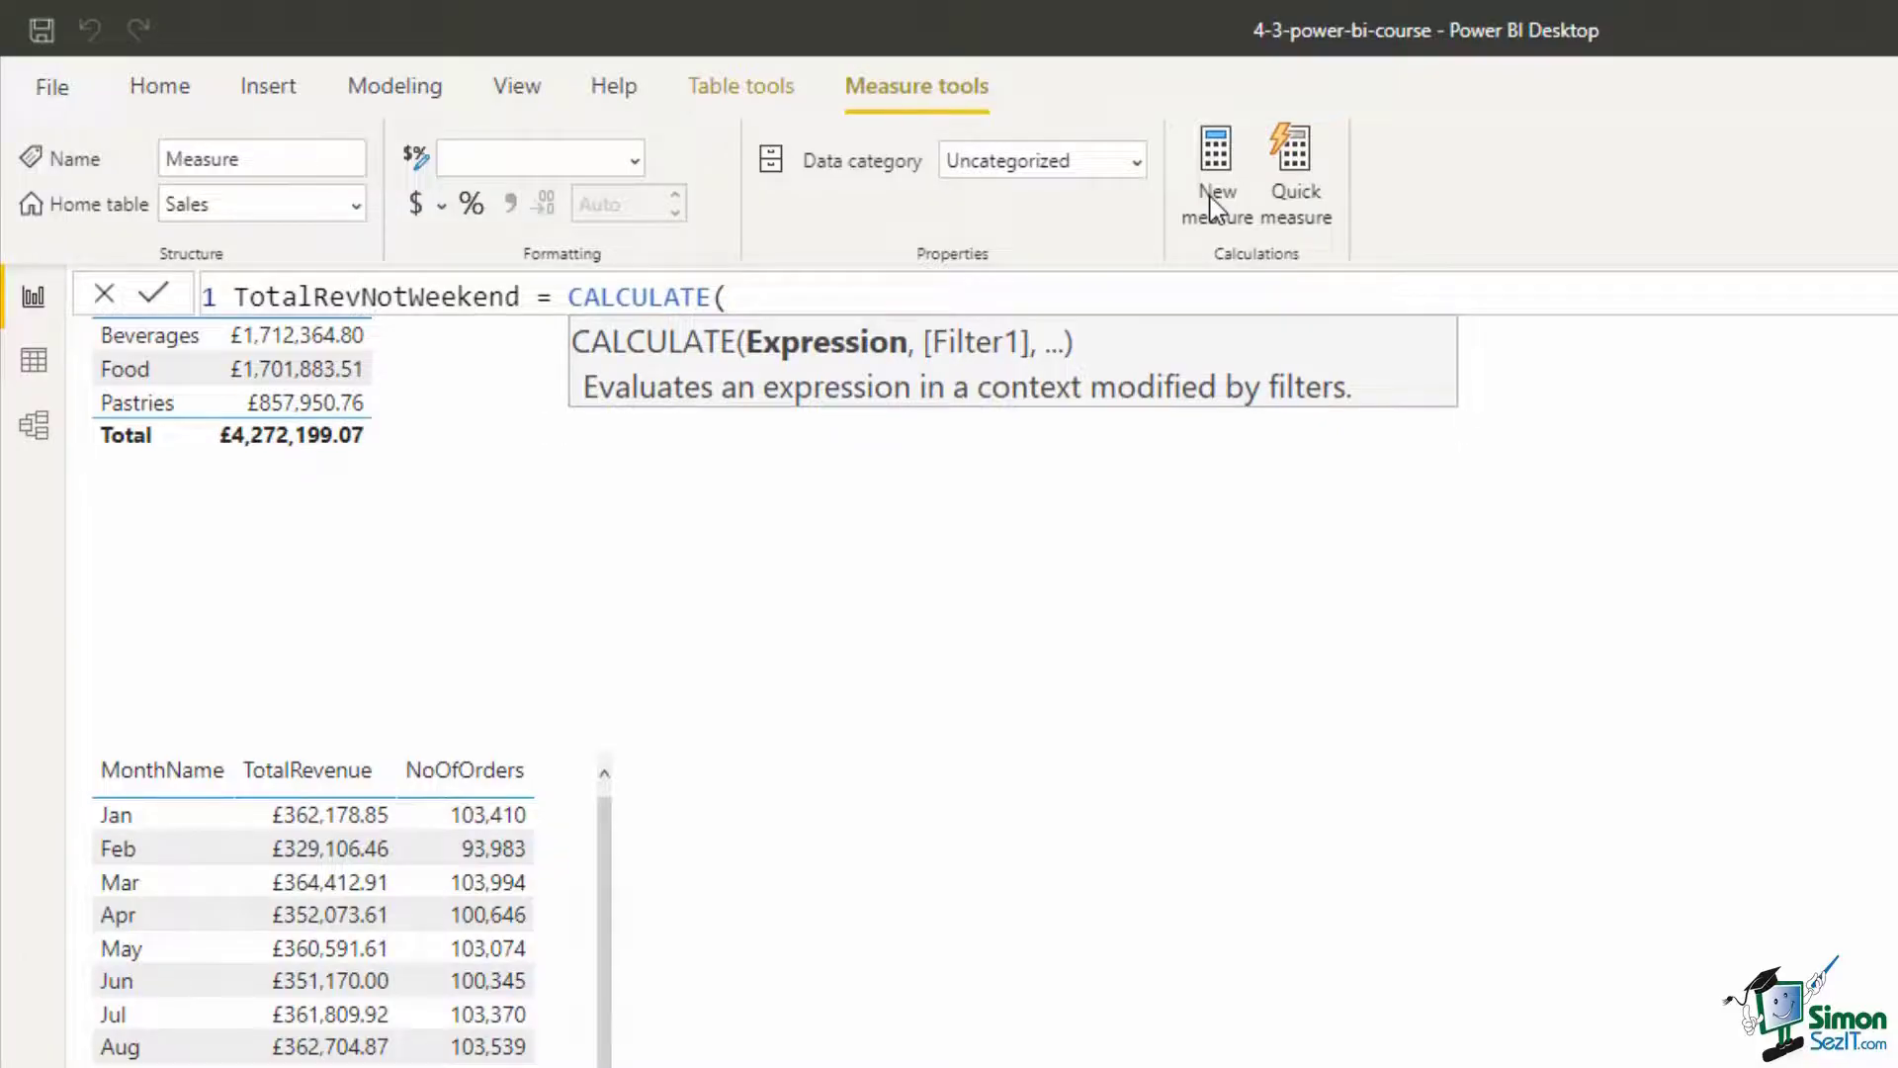
type("tot")
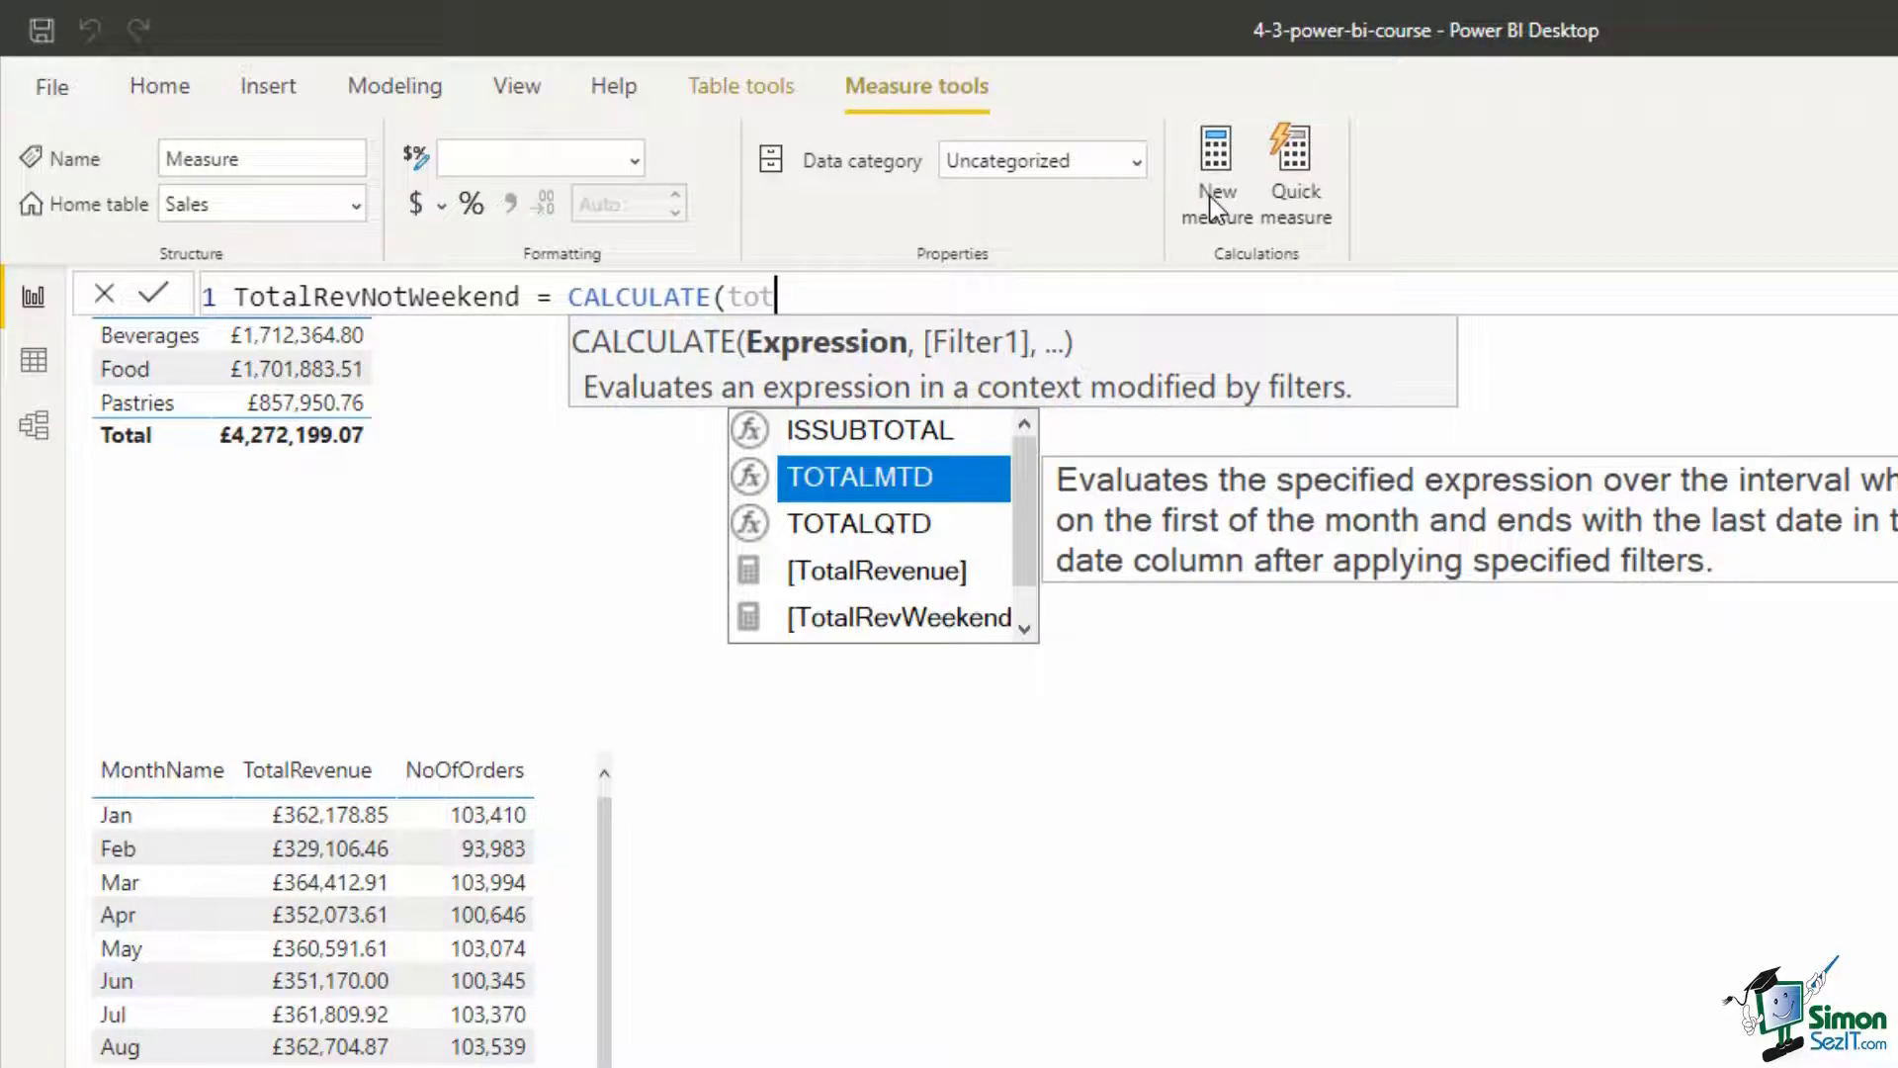
key("Down")
key("Down")
key("Tab")
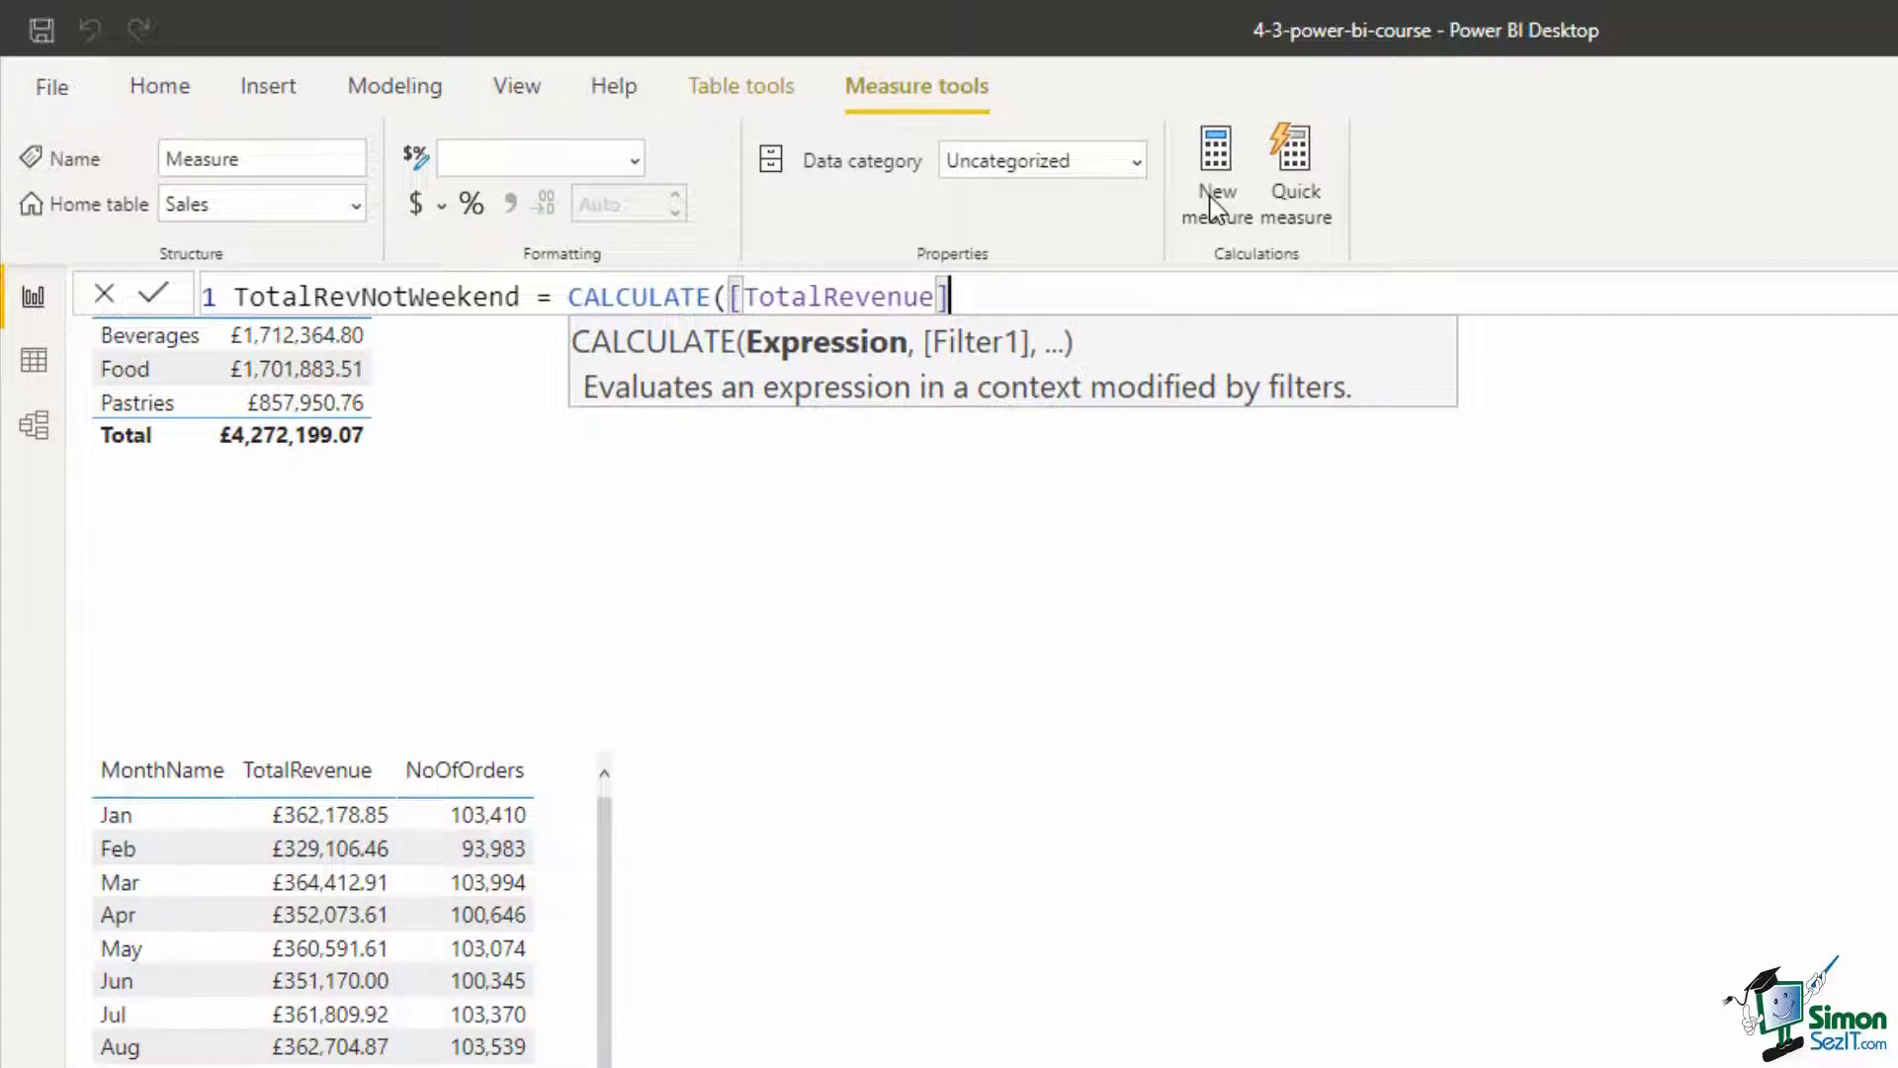
type(",")
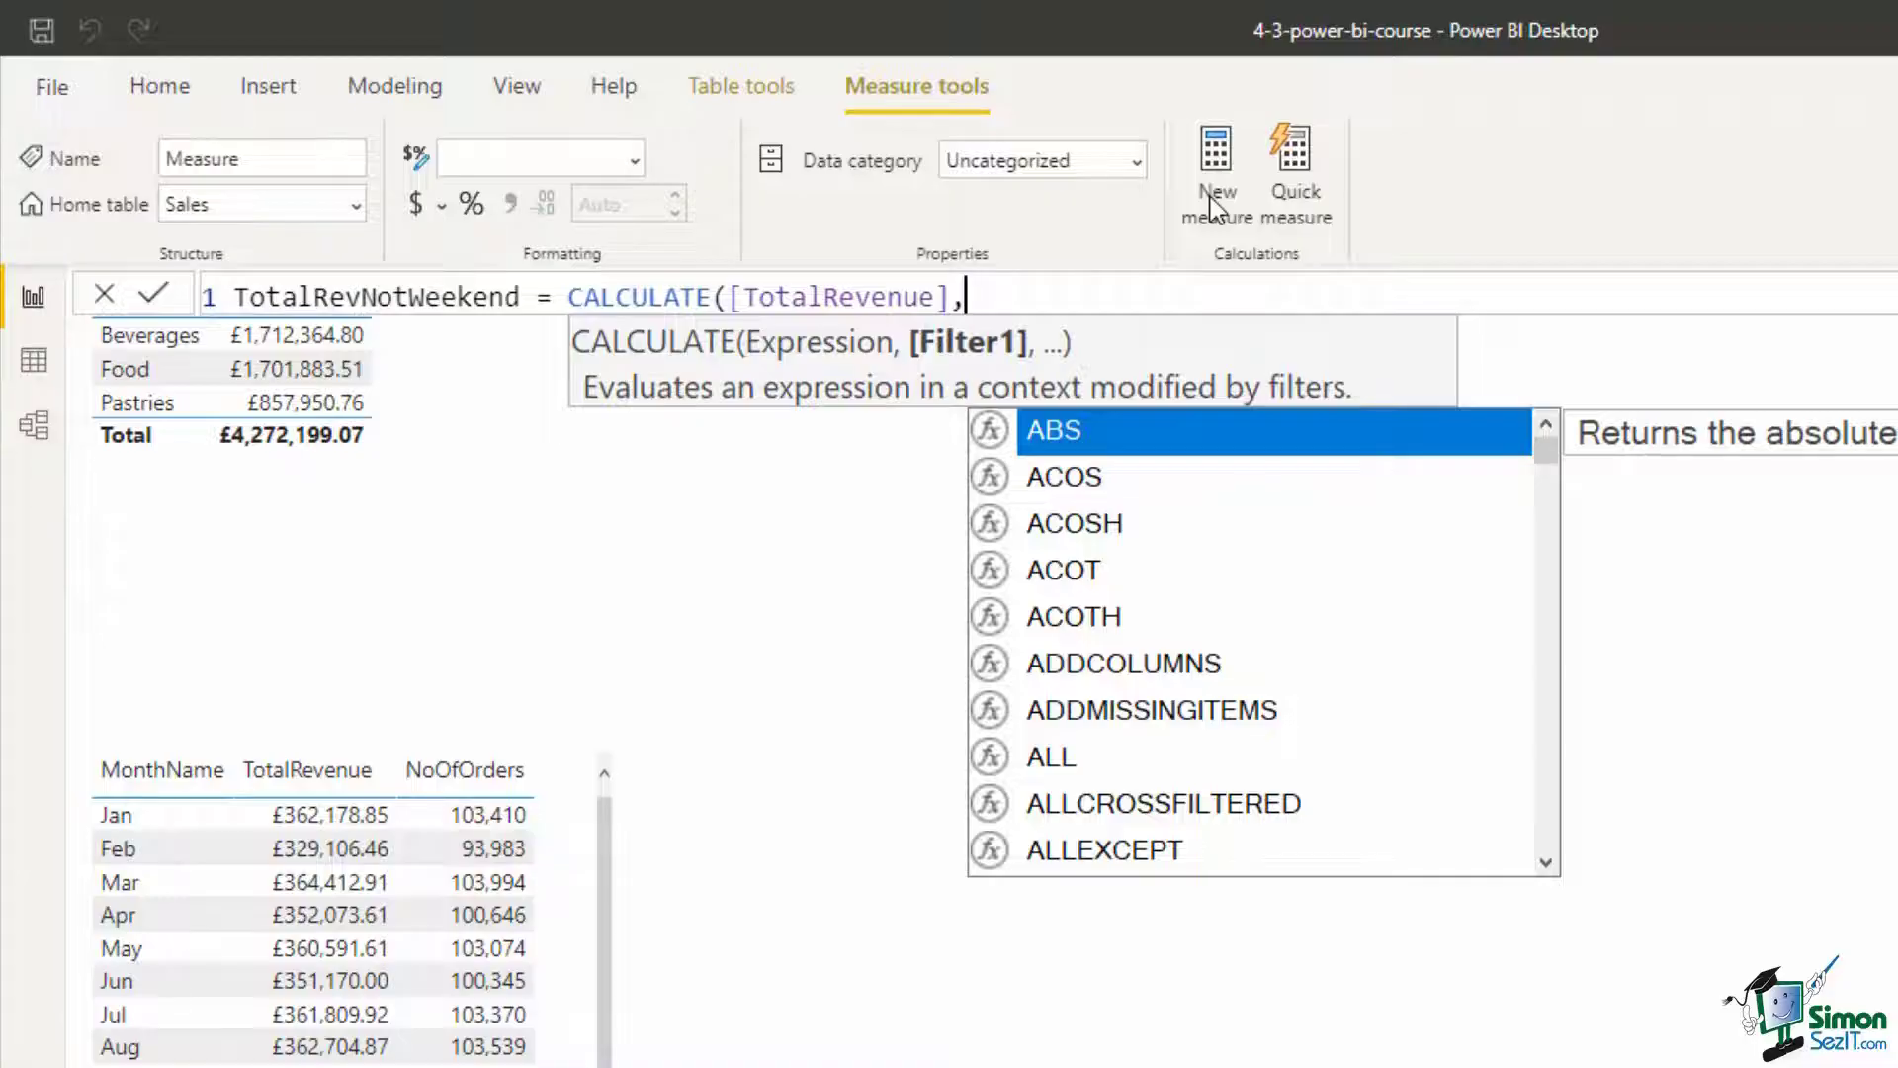
type("dat")
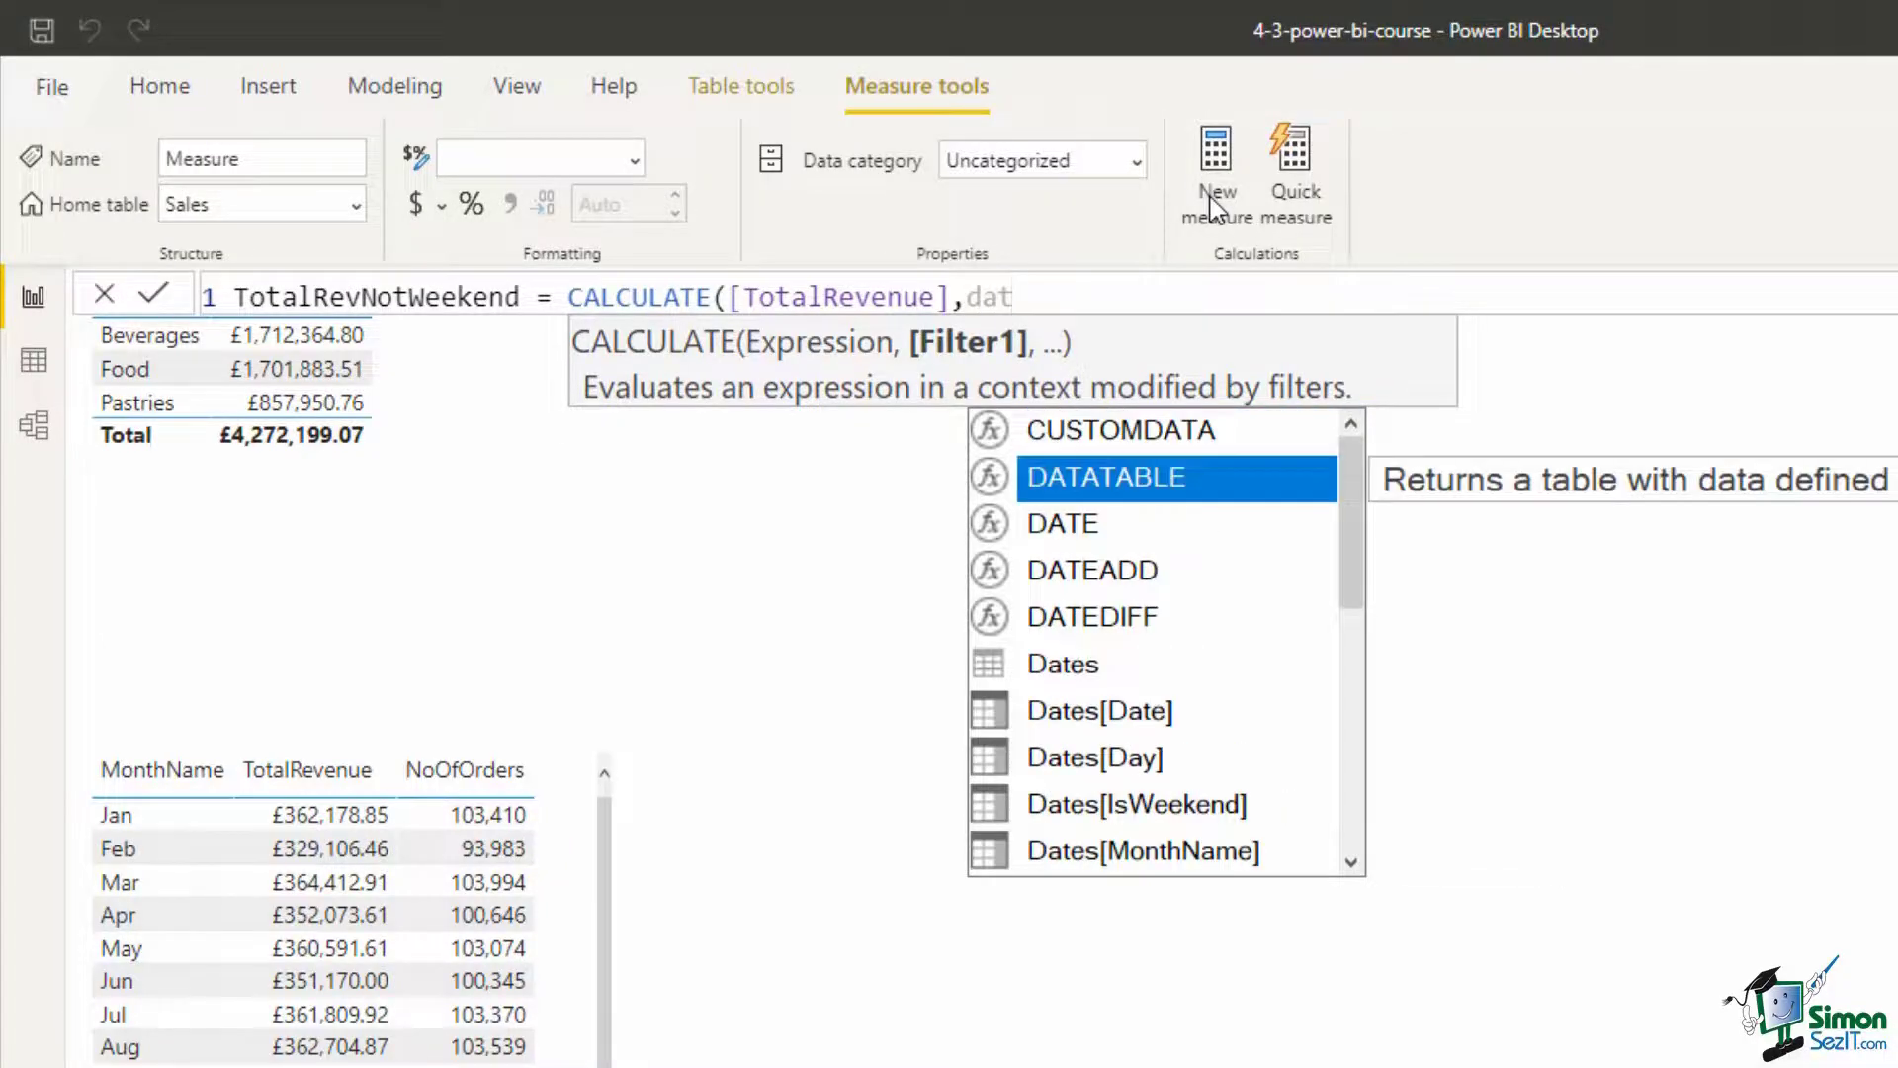
key("Down")
key("Down")
key("Down")
key("Down")
key("Down")
key("Down")
key("Tab")
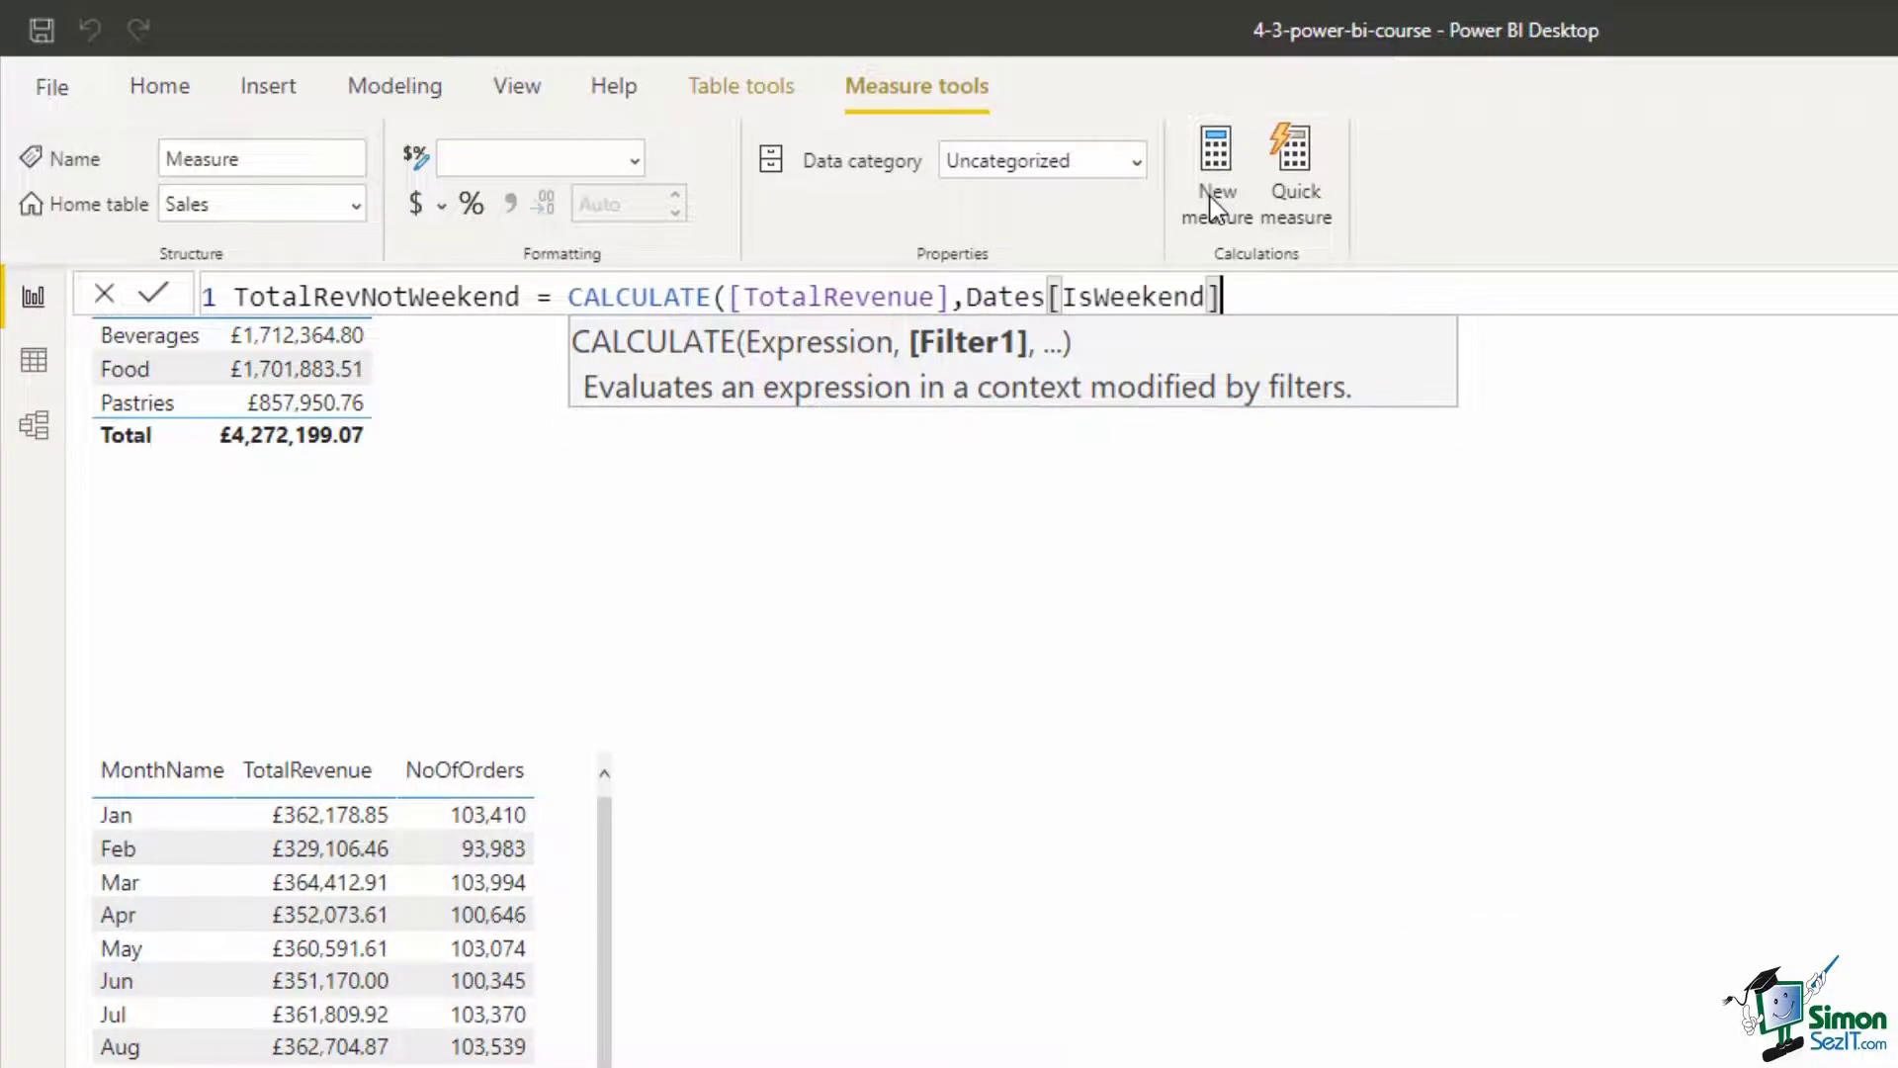
type("=\"No\"")
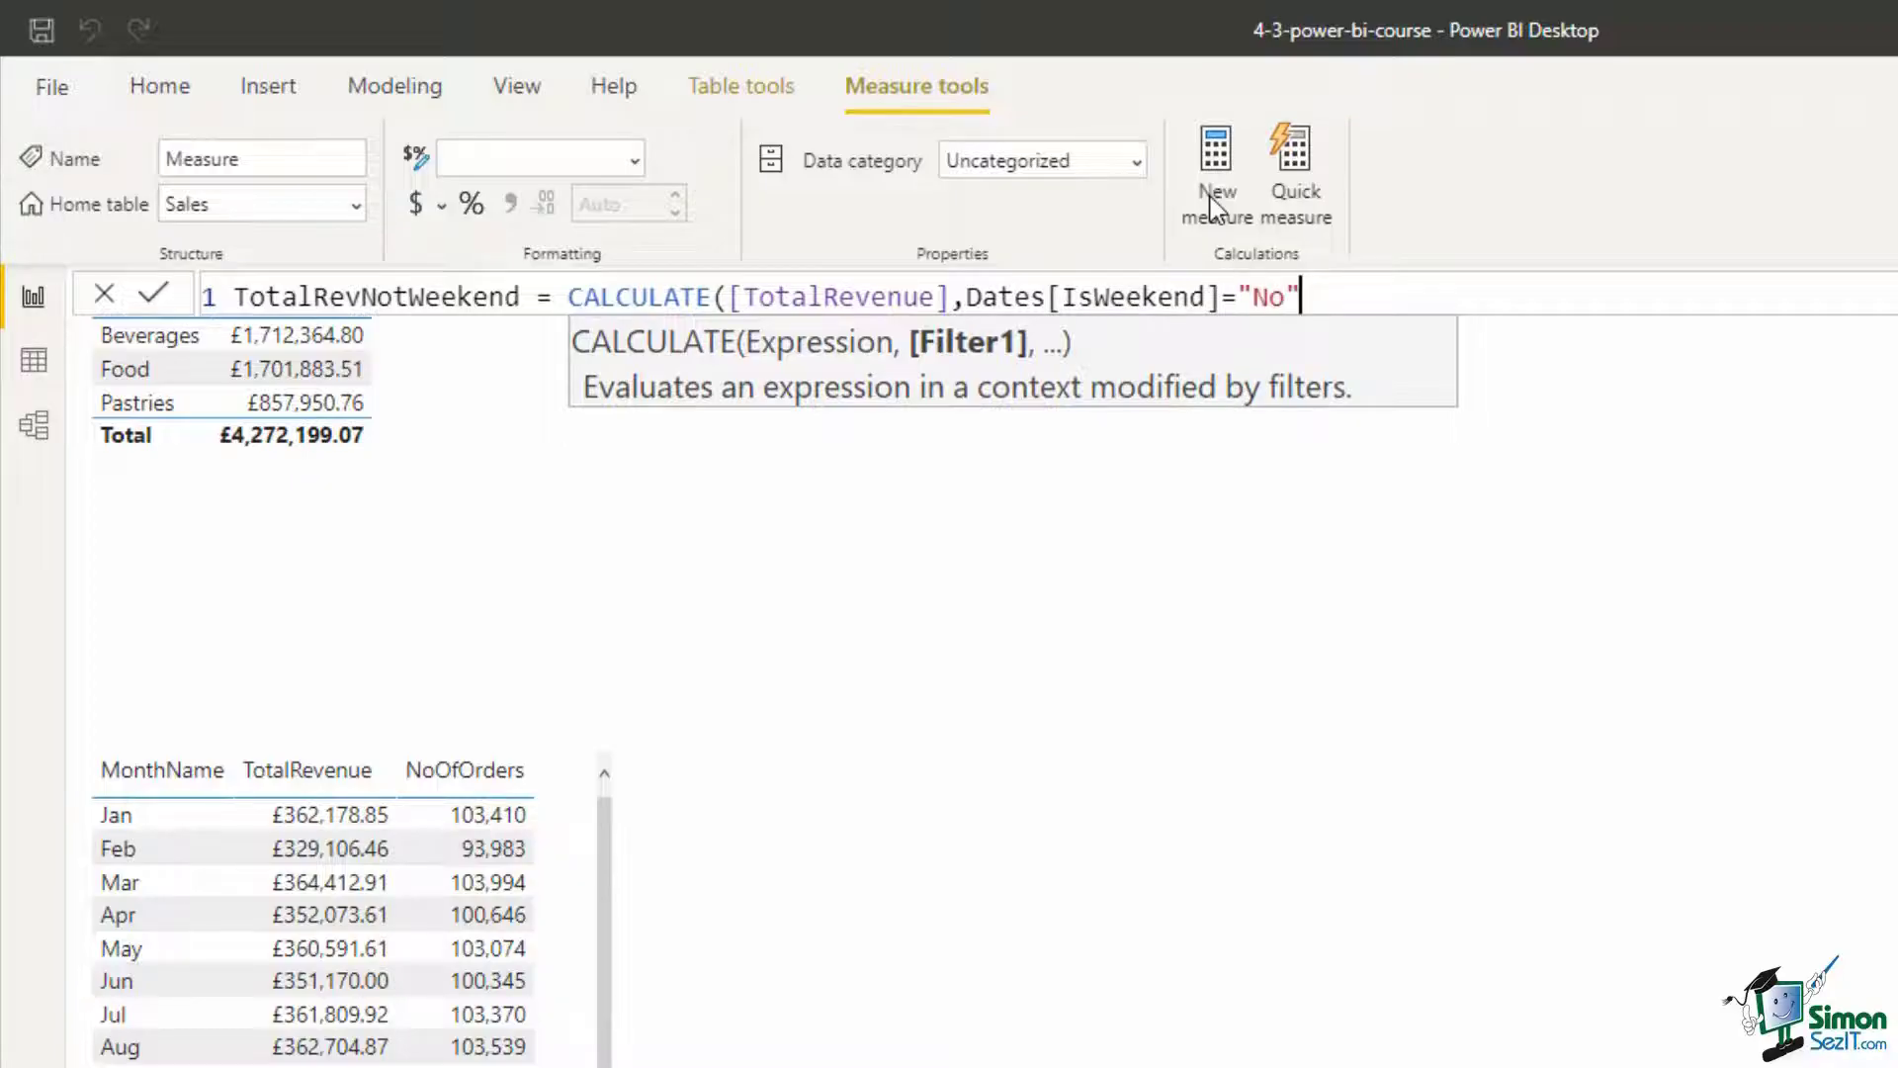
type(")")
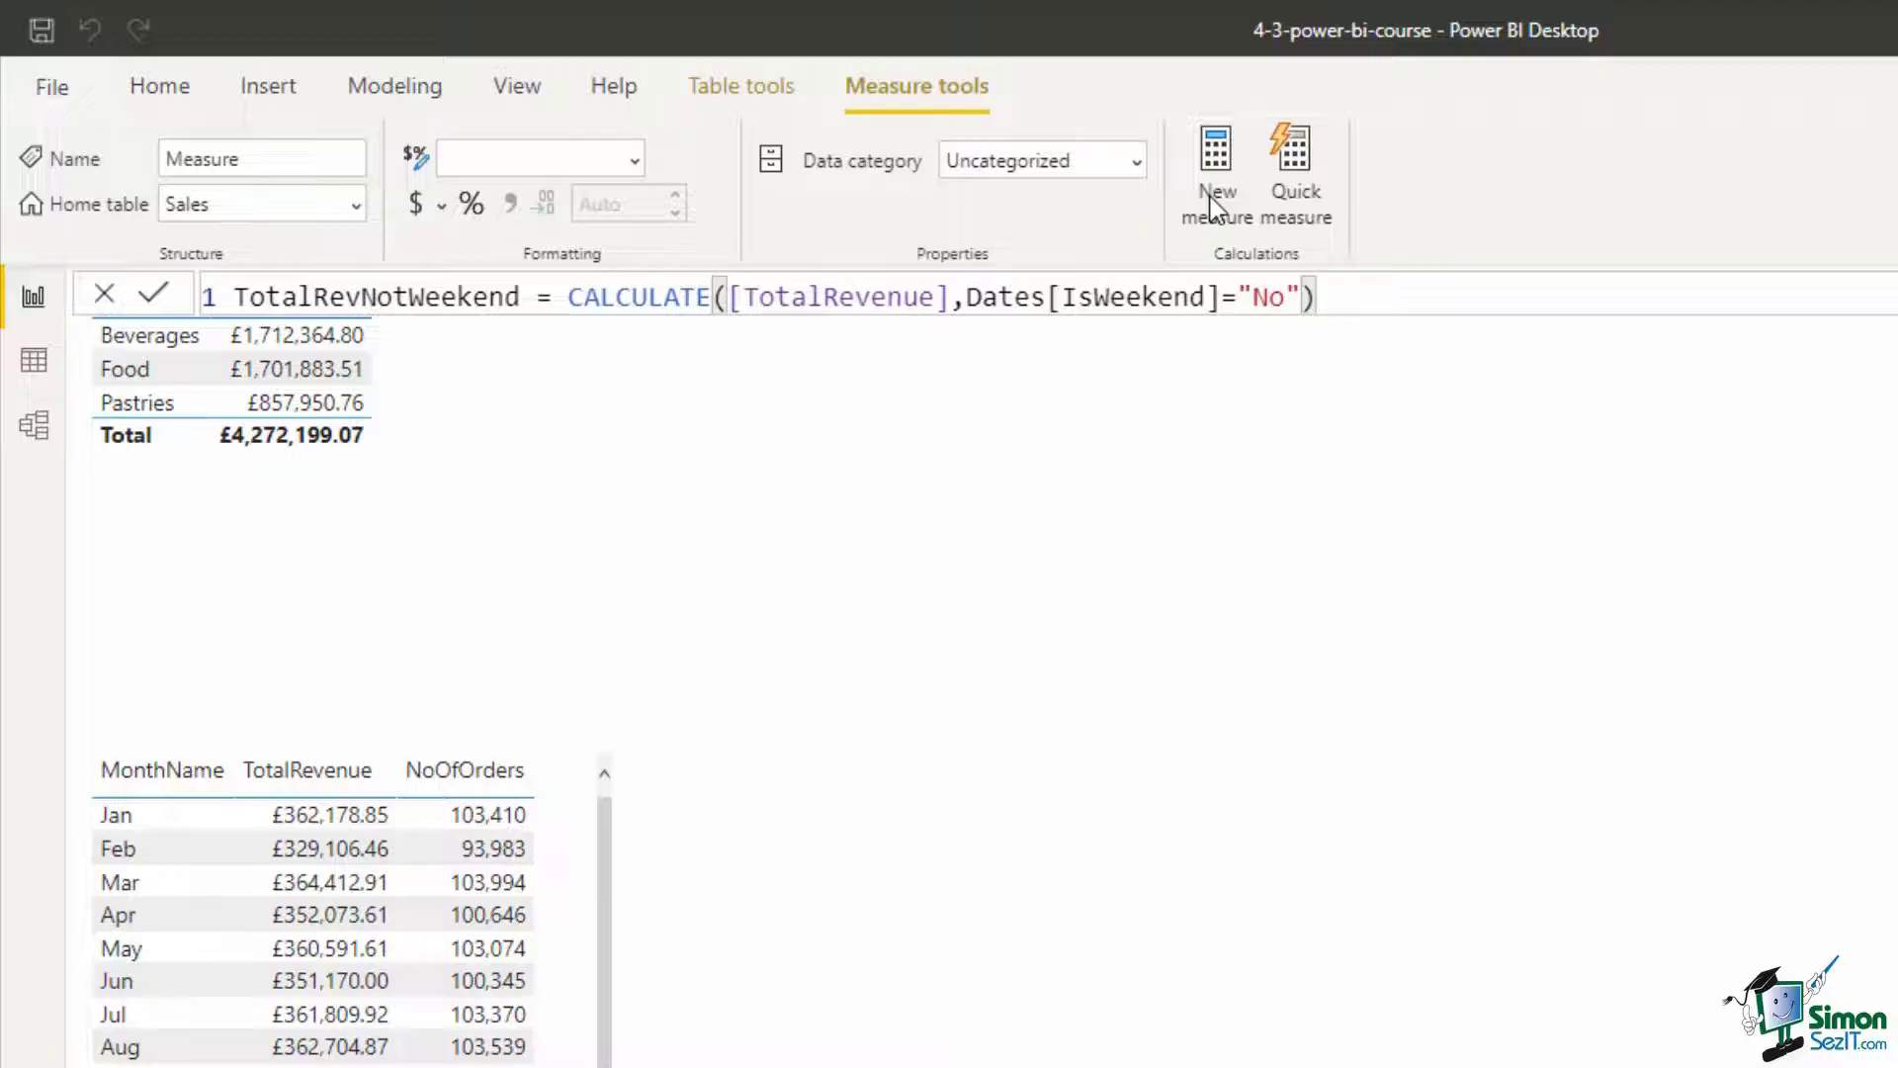
key("Return")
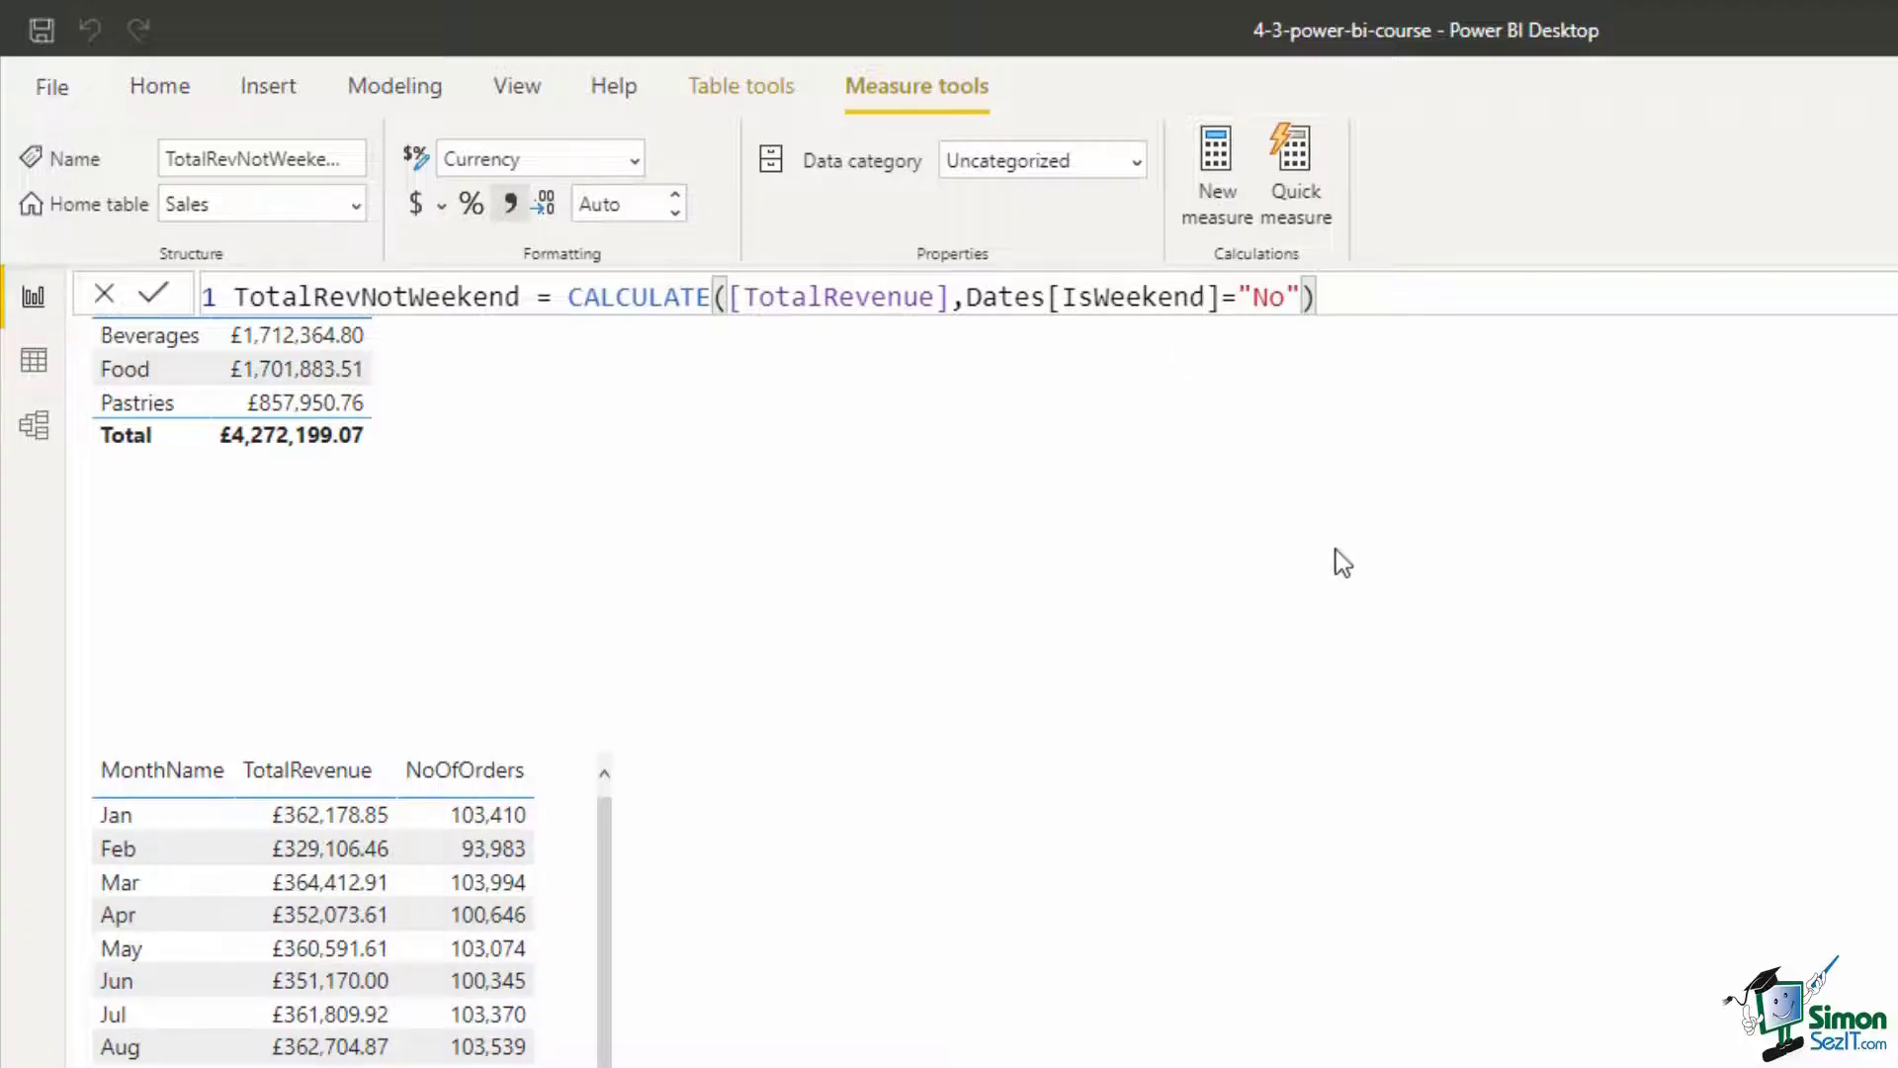
Place a card visual beside the category table showing TotalRevNotWeekend (£3.05M)
left_click(1244, 550)
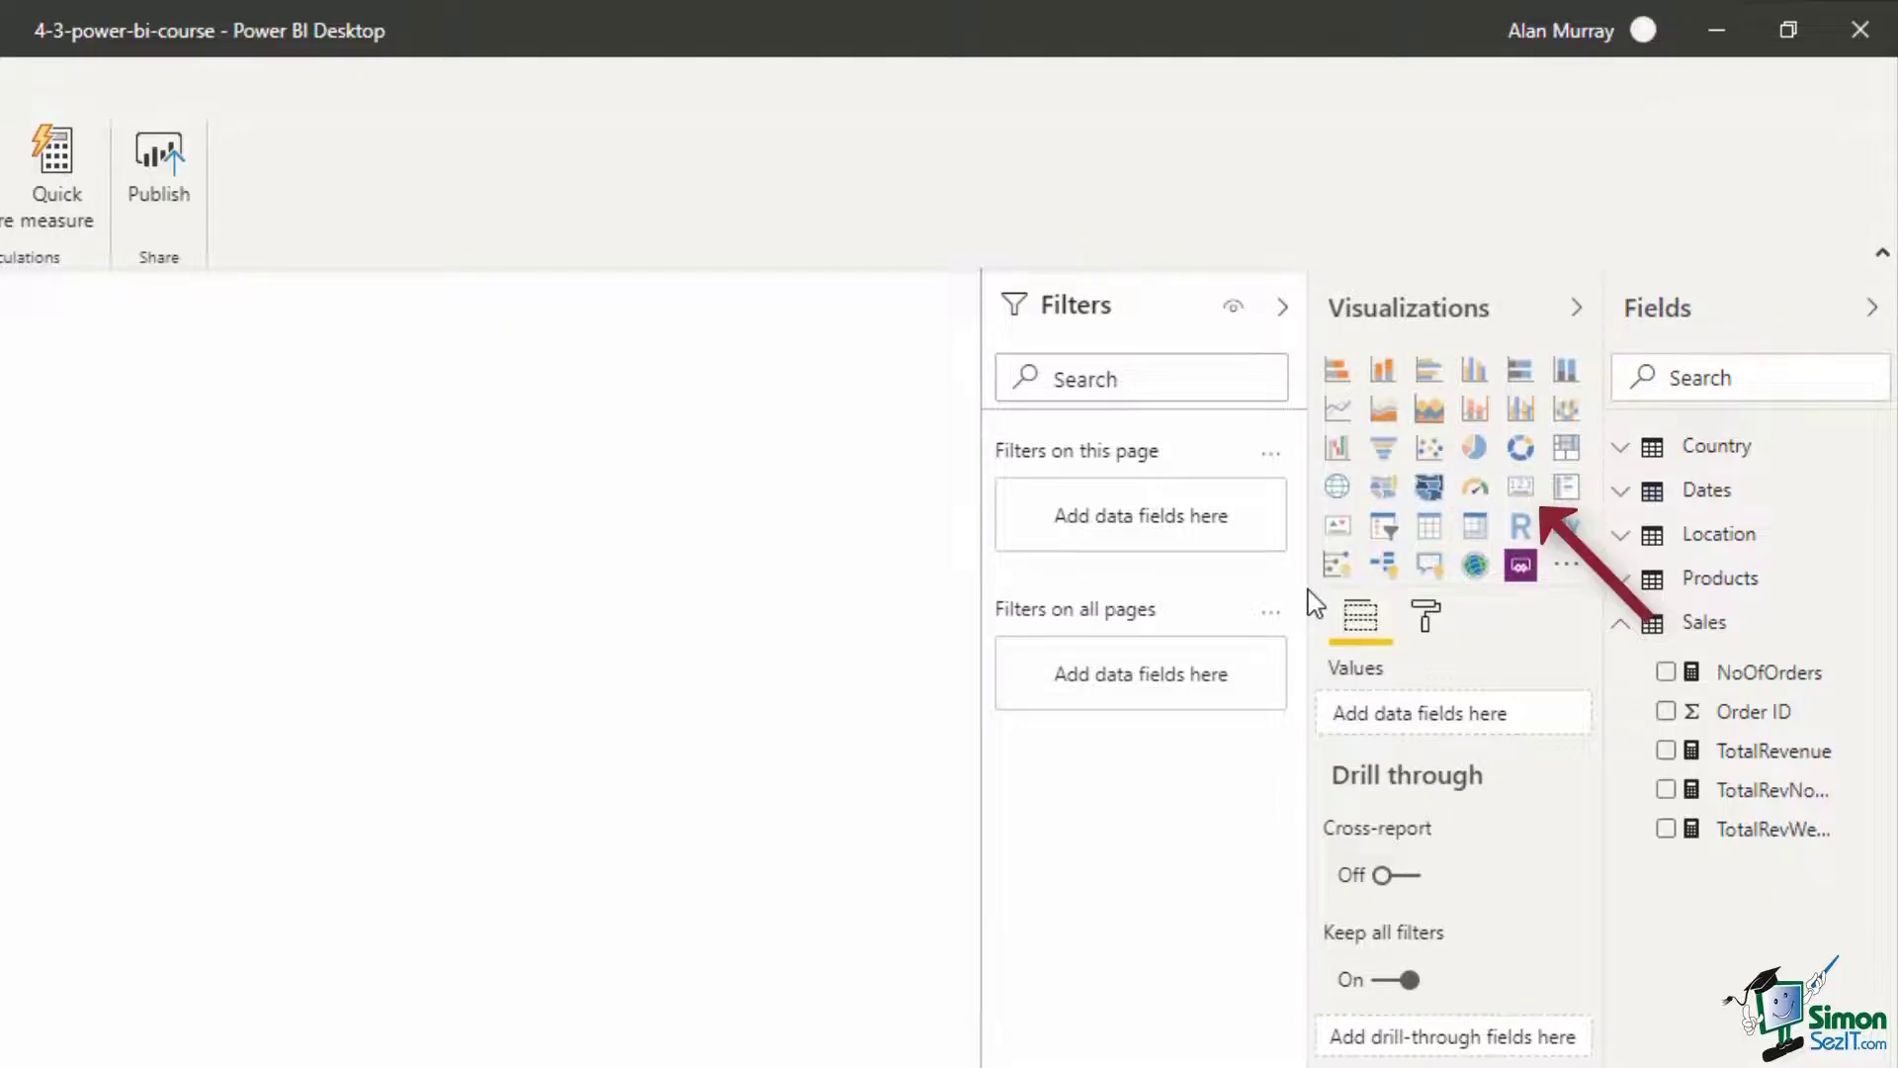
left_click(1519, 487)
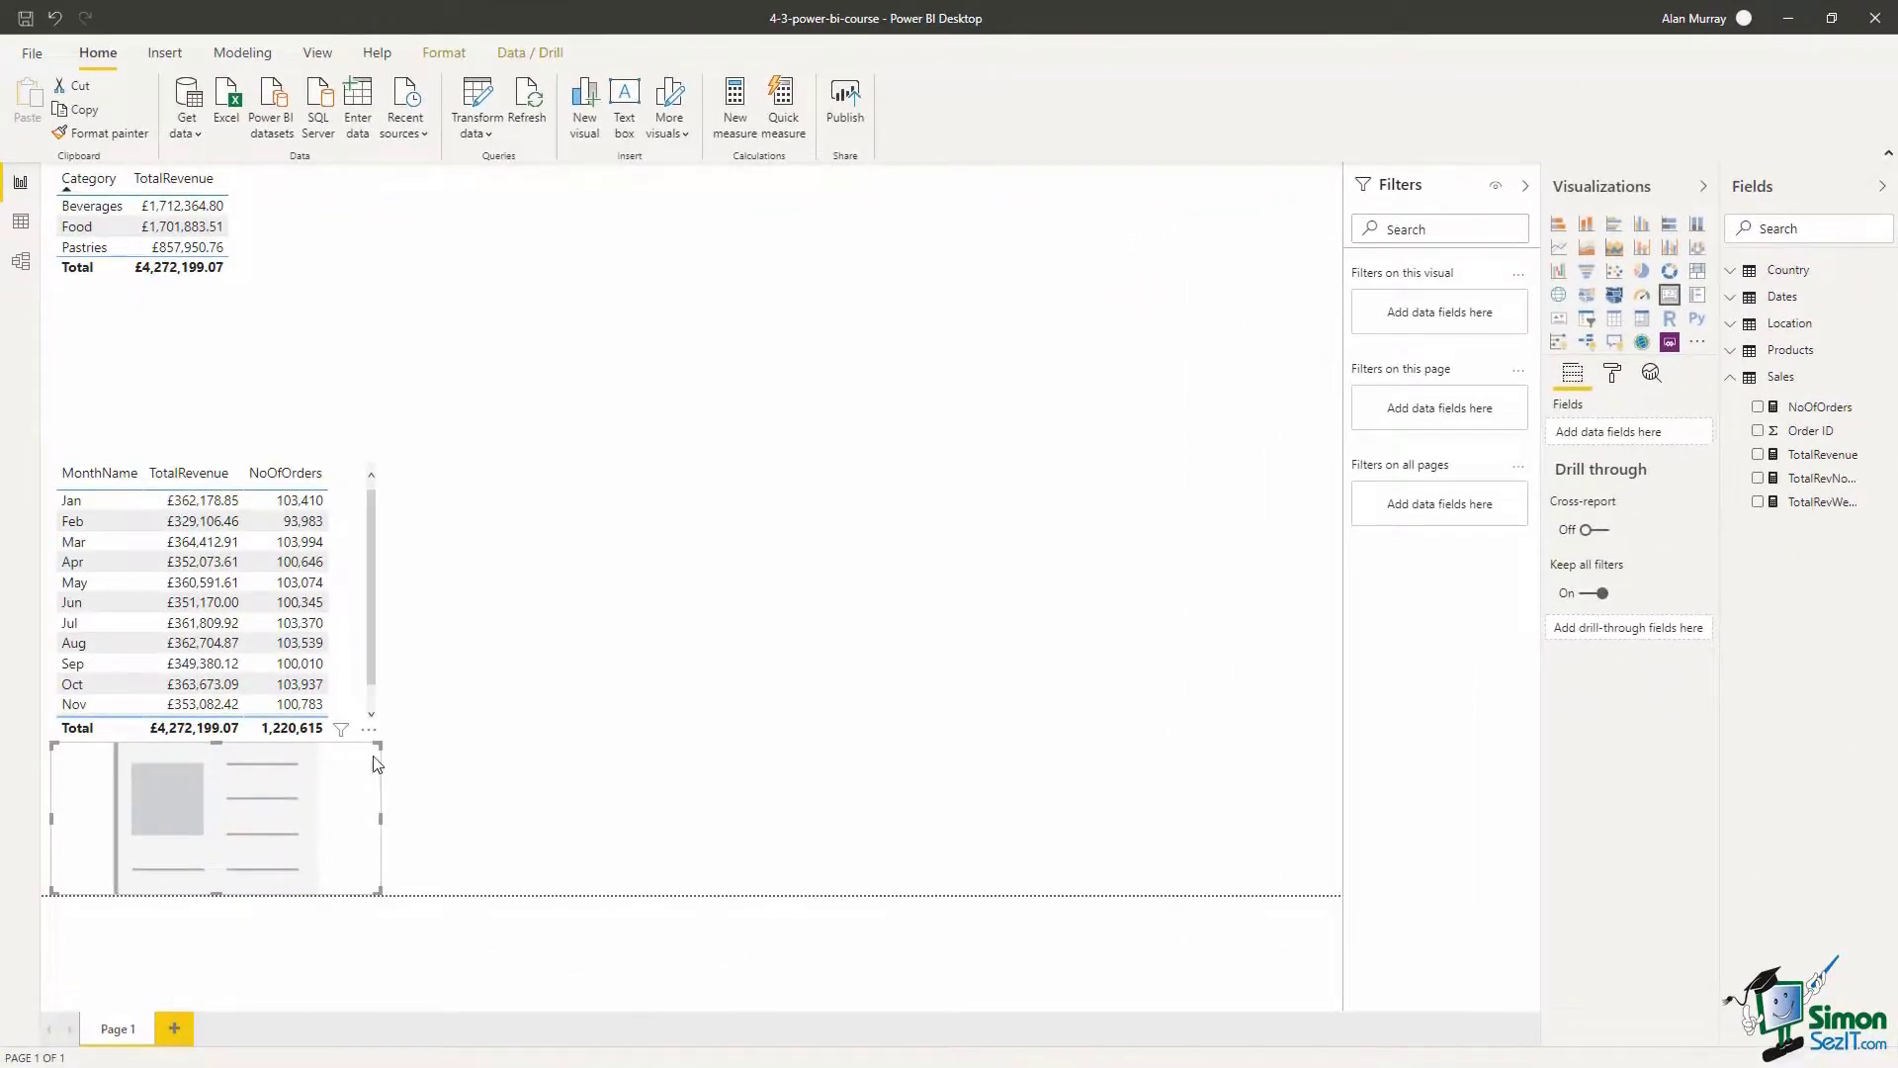
left_click_drag(394, 745, 687, 227)
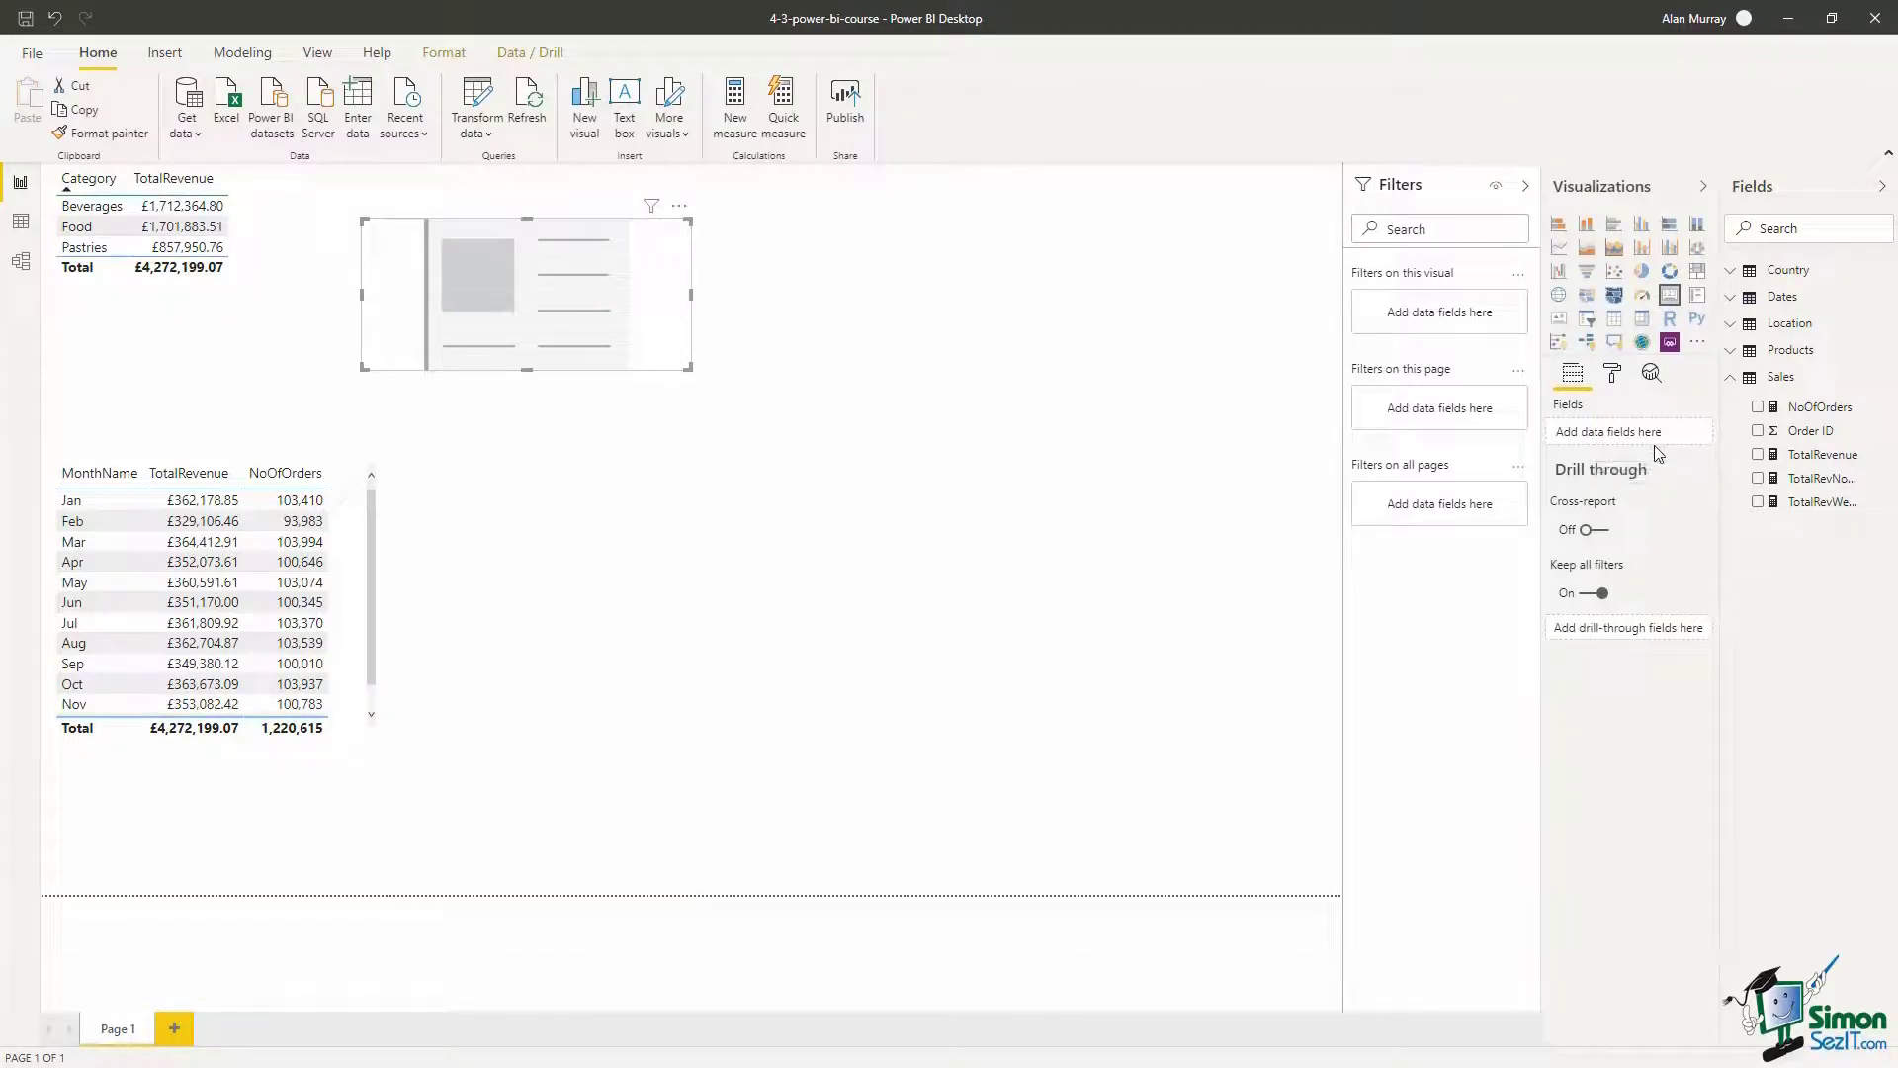
left_click(1759, 479)
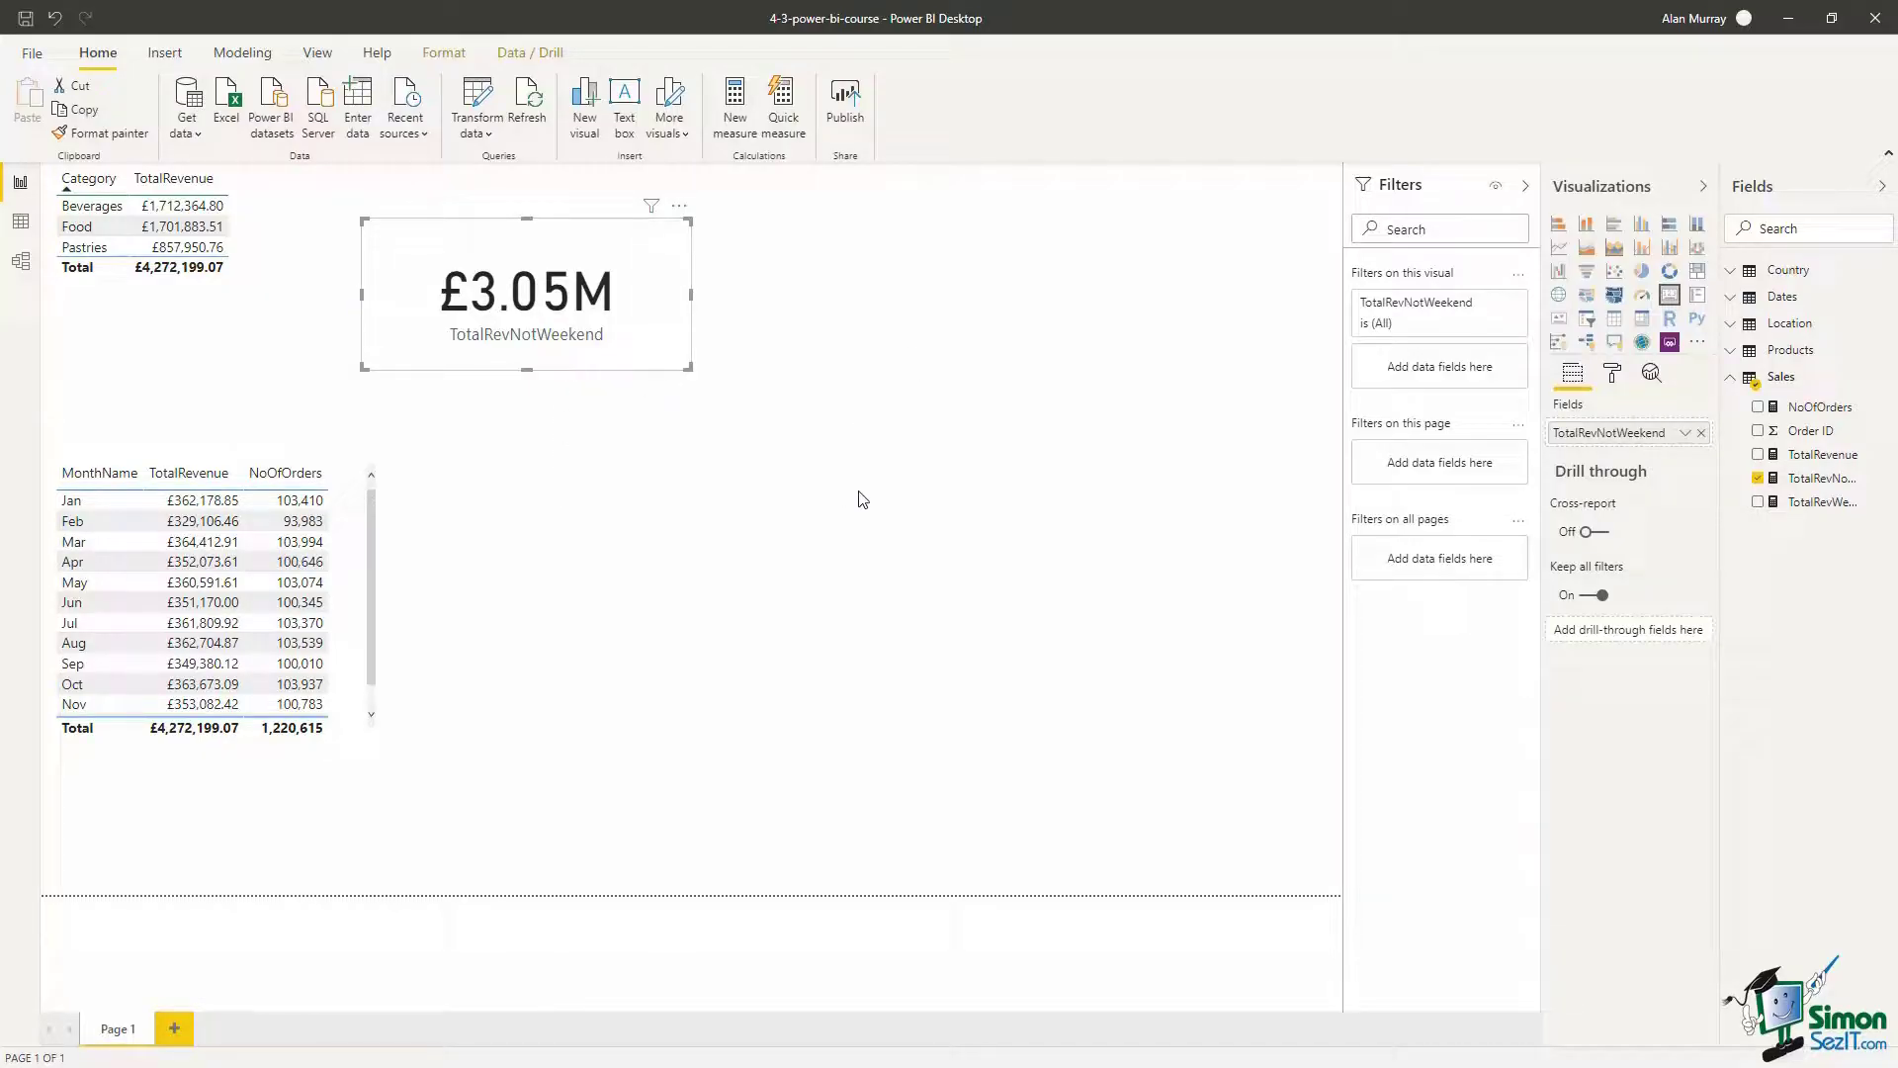
Place a second card beside the £3.05M card showing TotalRevWeekend (£1.22M)
left_click(811, 466)
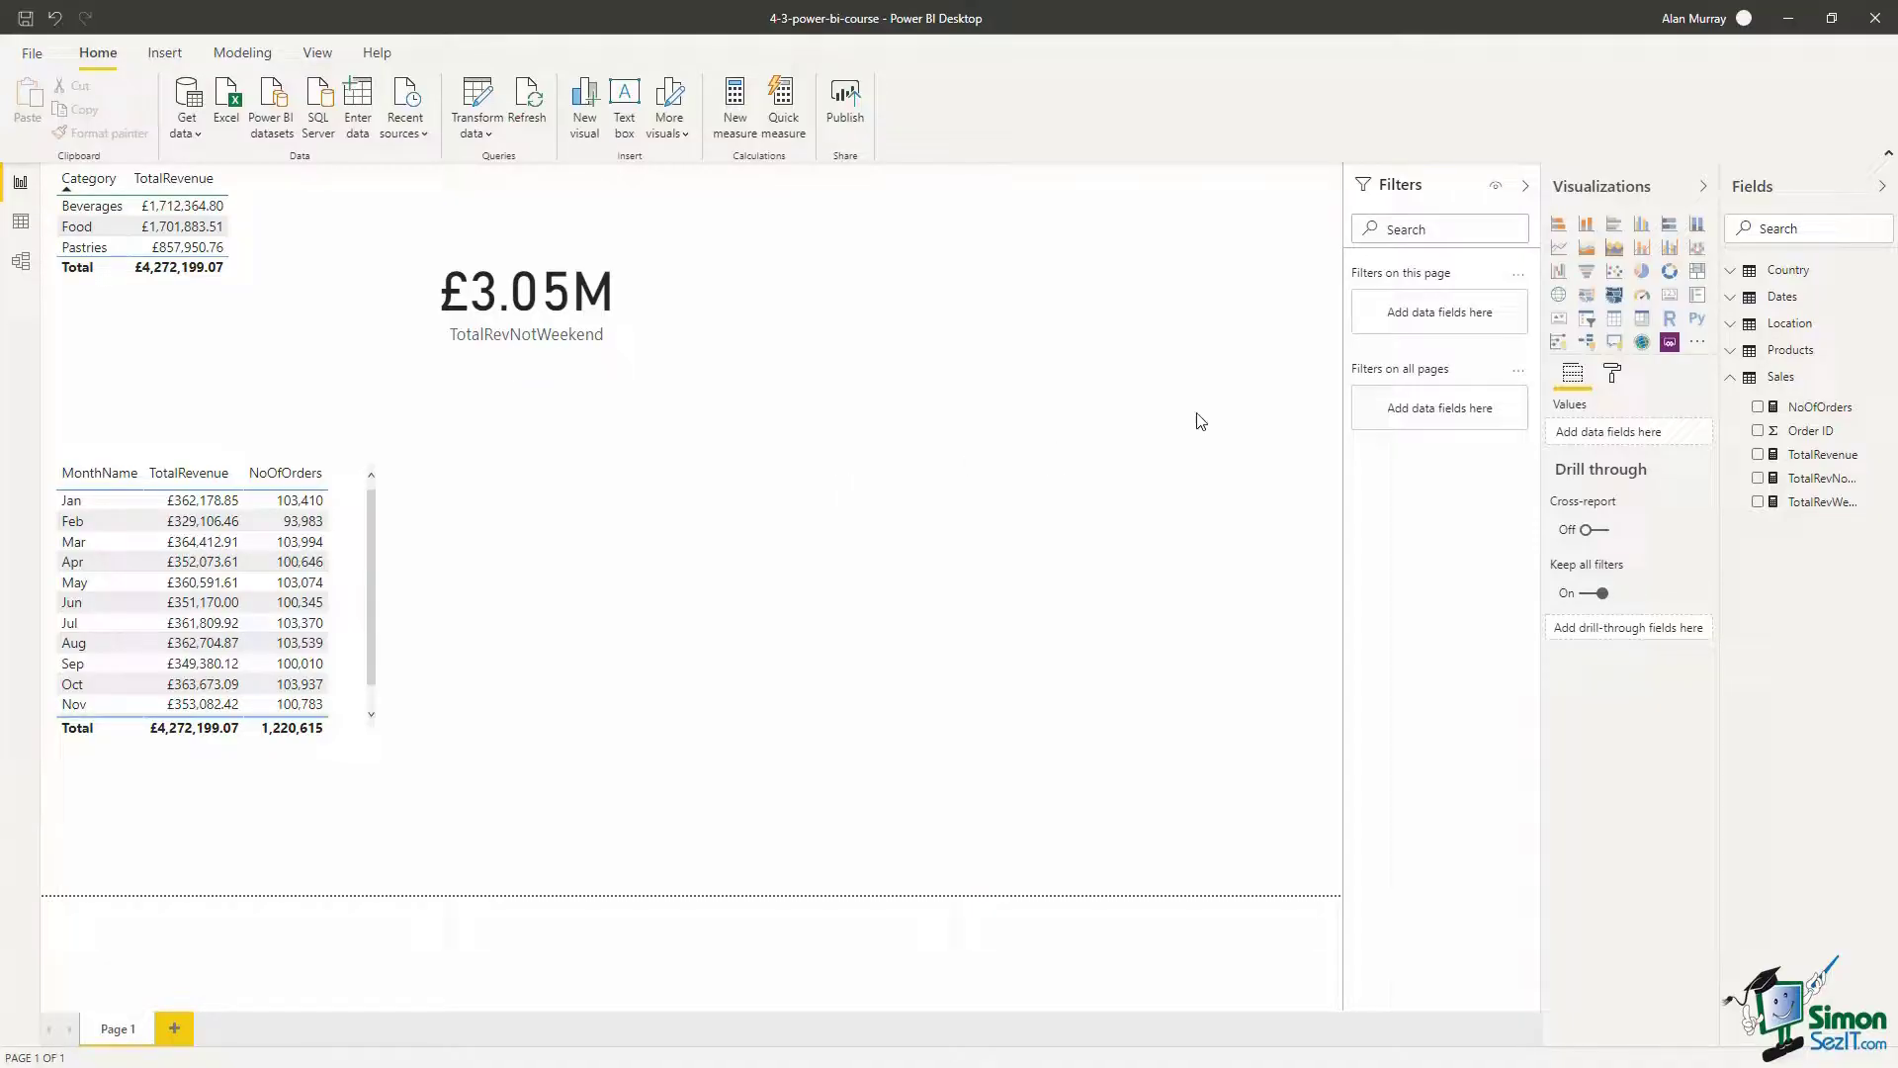
left_click(1669, 297)
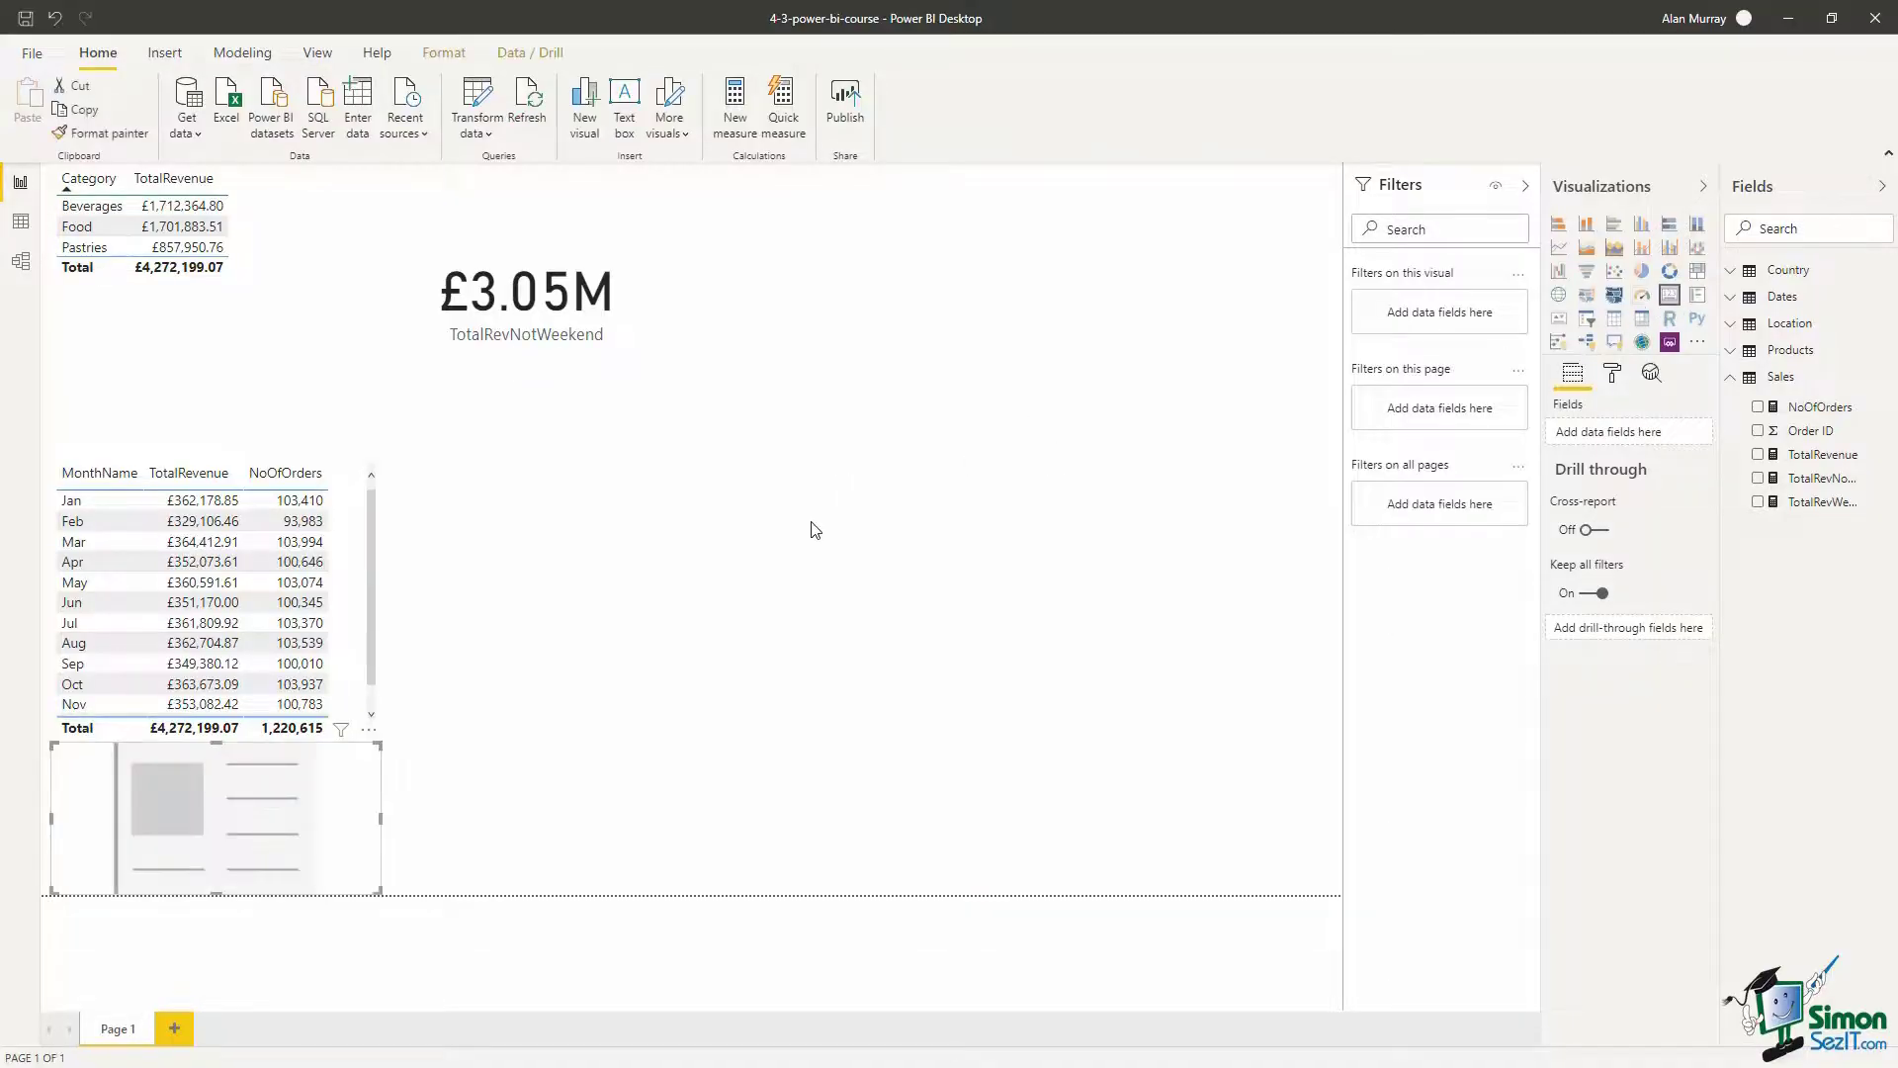
left_click_drag(392, 748, 828, 427)
left_click_drag(903, 350, 991, 245)
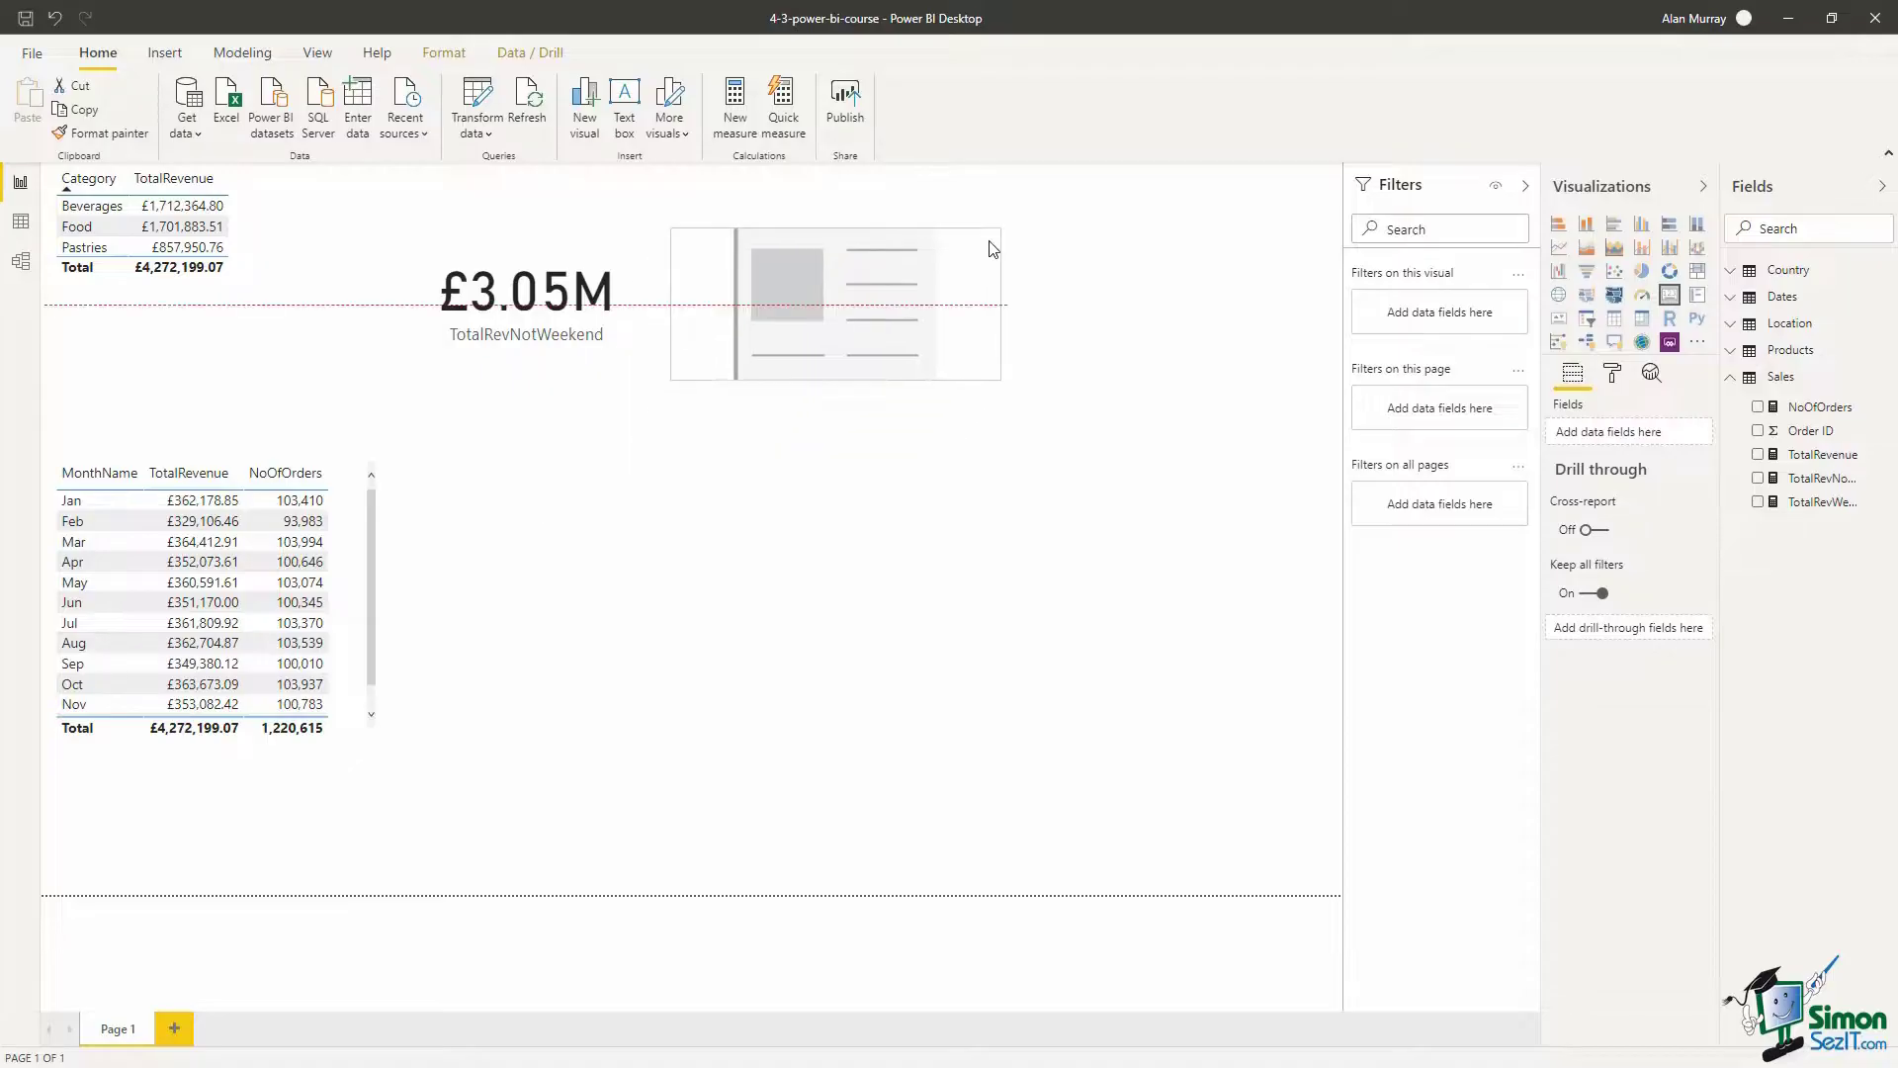
left_click(1759, 502)
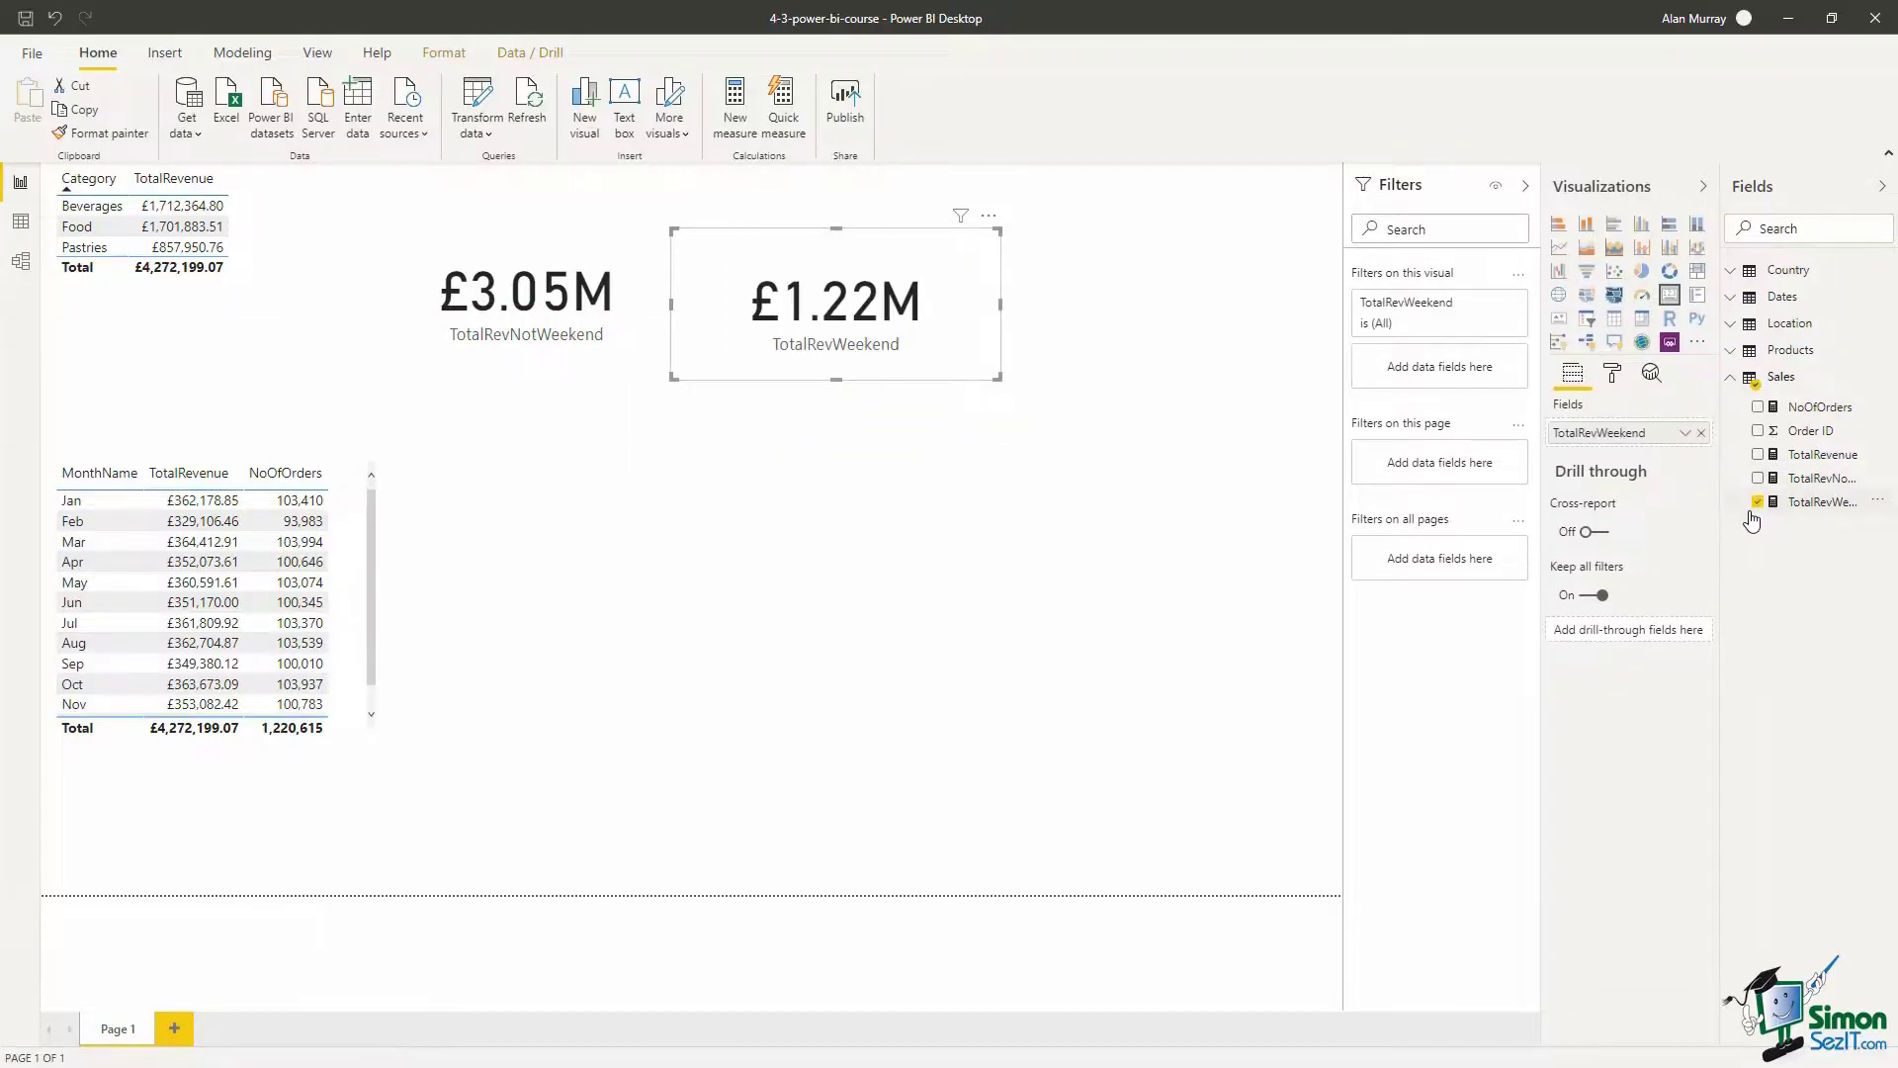